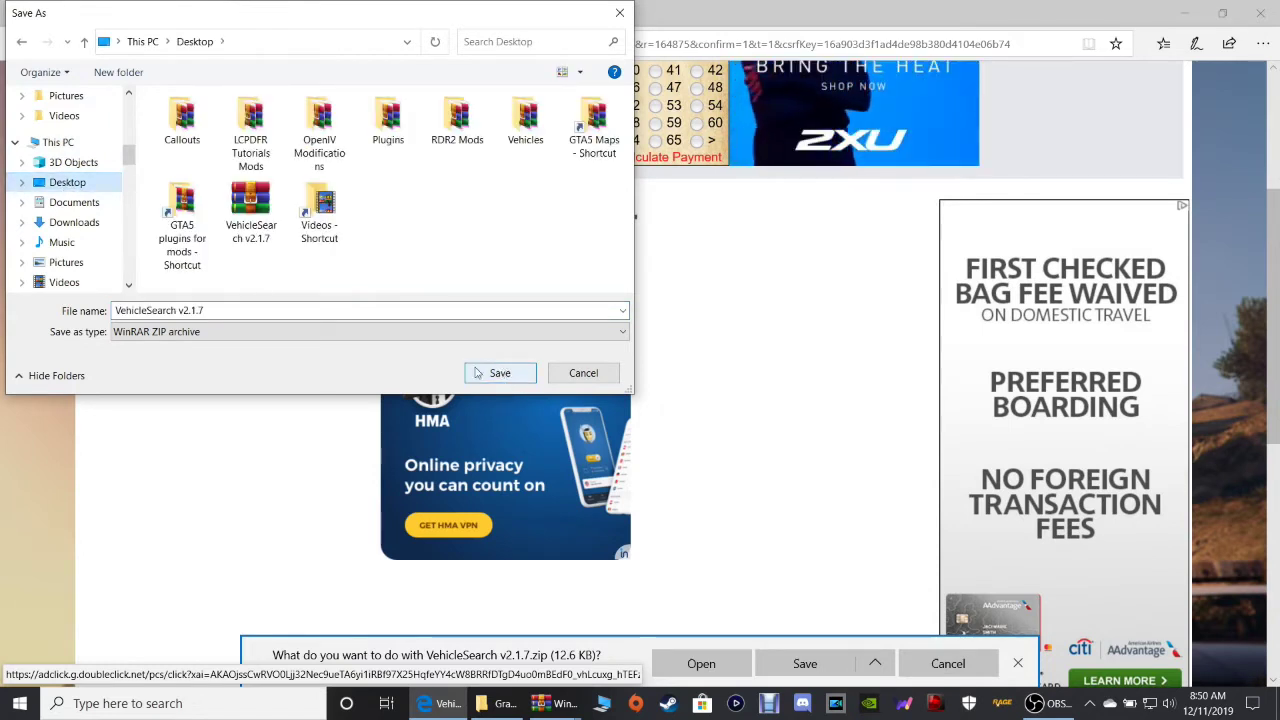
Cancel saving the VehicleSearch v2.1.7 download and close the Vehicle Search page.
click(594, 378)
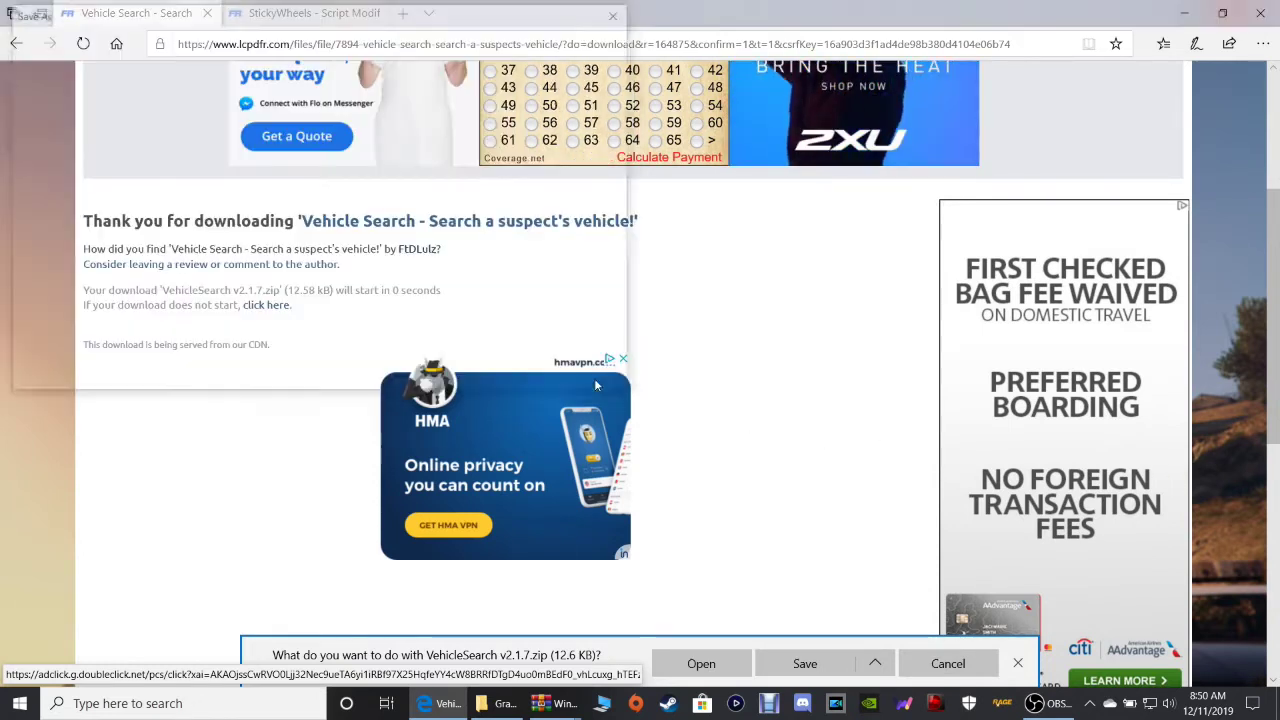
click(978, 658)
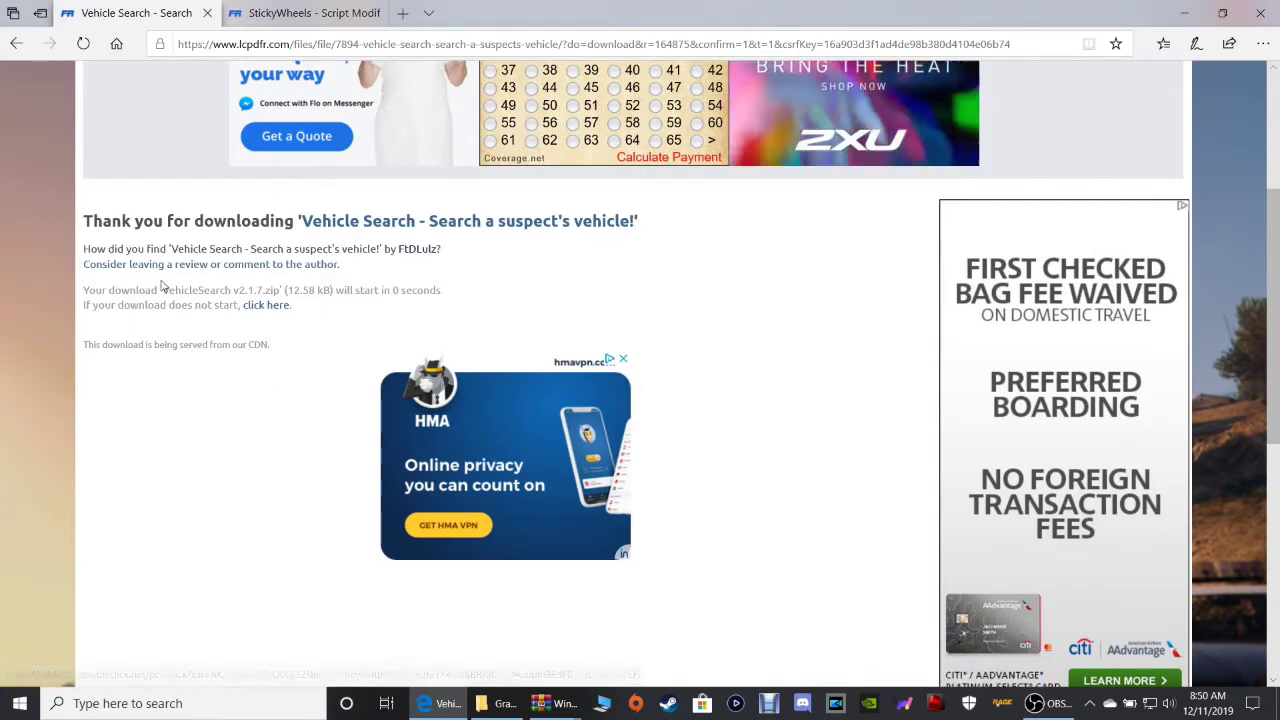
click(207, 13)
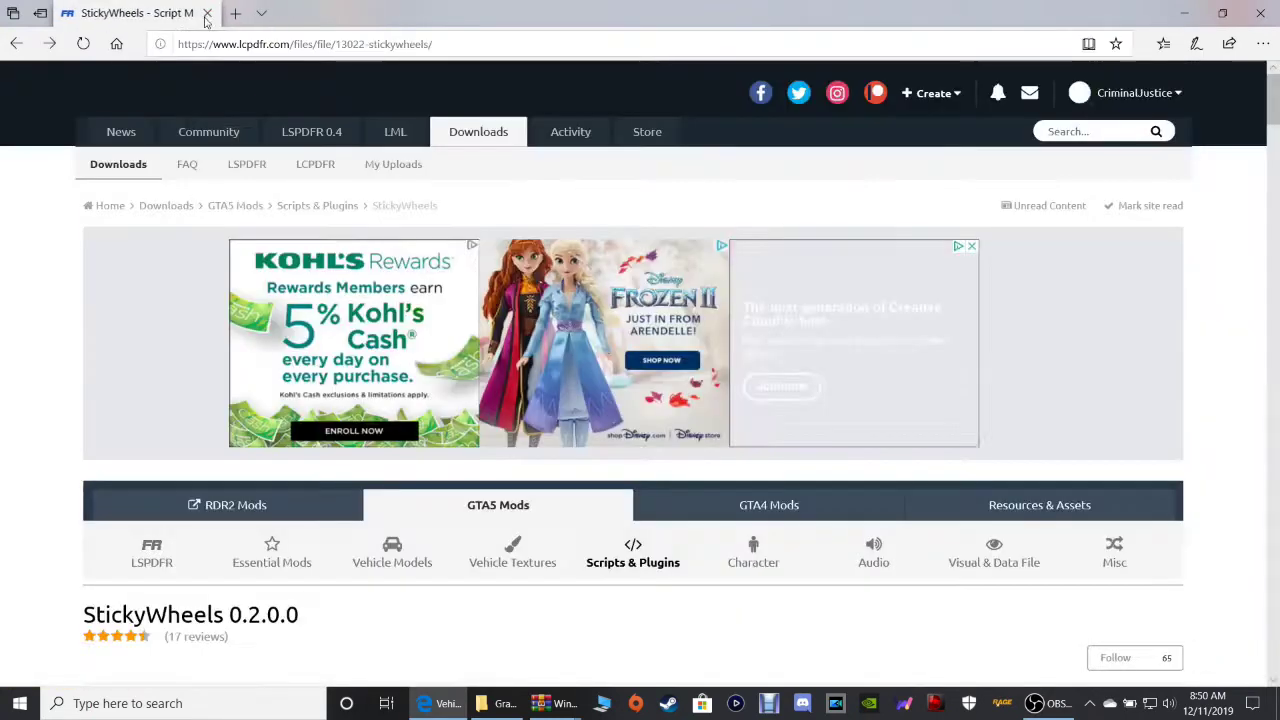
Start the StickyWheels 0.2.0.0 download from its mod page, agreeing to the download terms and dismissing the notification request.
scroll(617, 320, down, 1)
scroll(617, 320, down, 2)
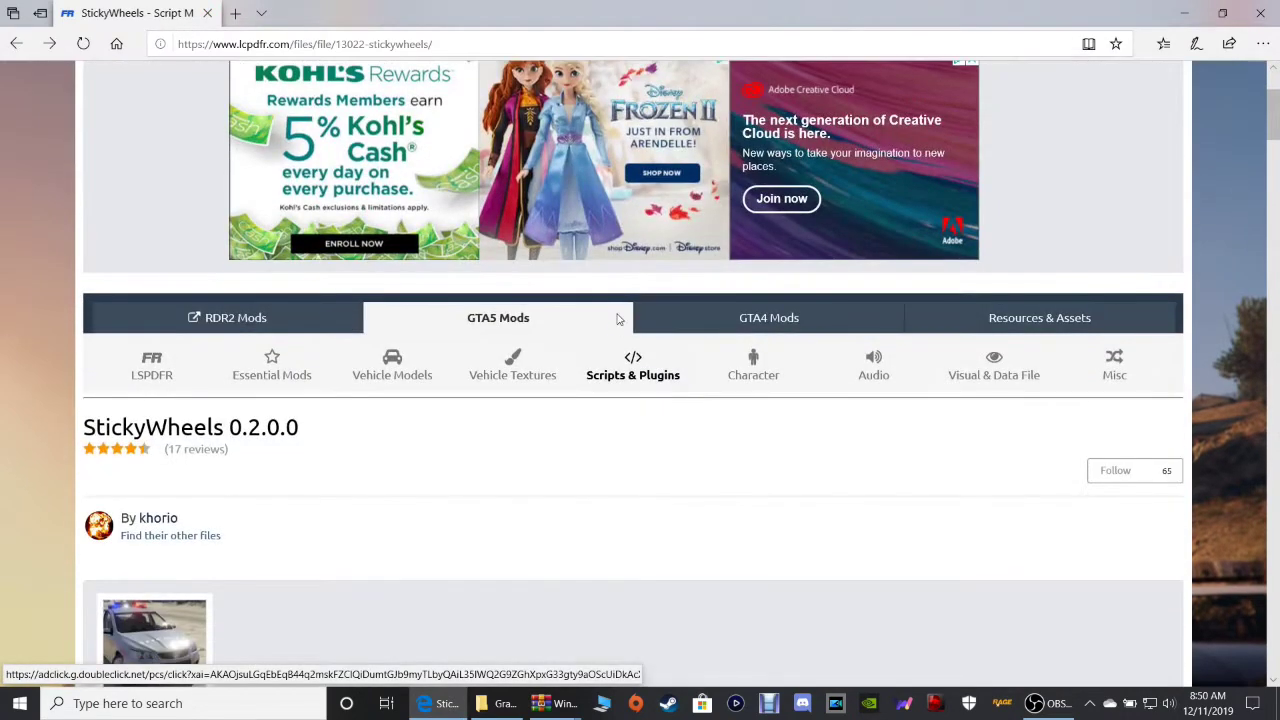
scroll(739, 354, down, 1)
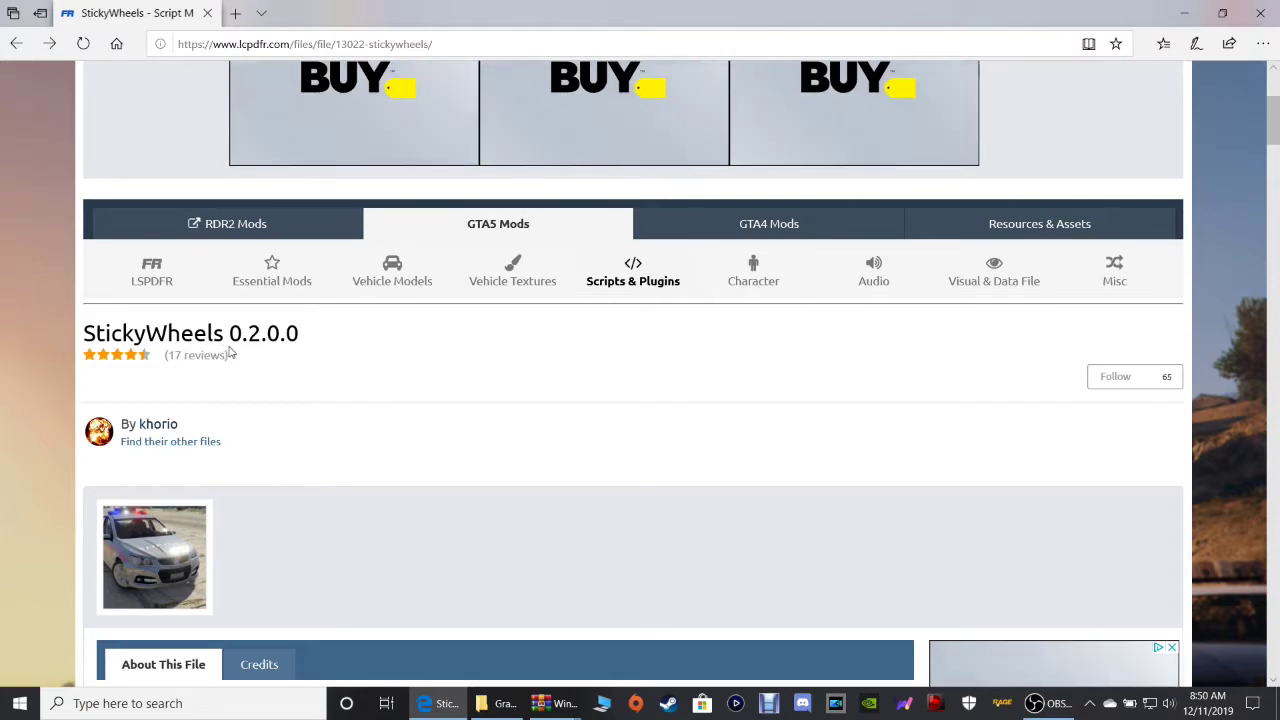
scroll(730, 368, down, 2)
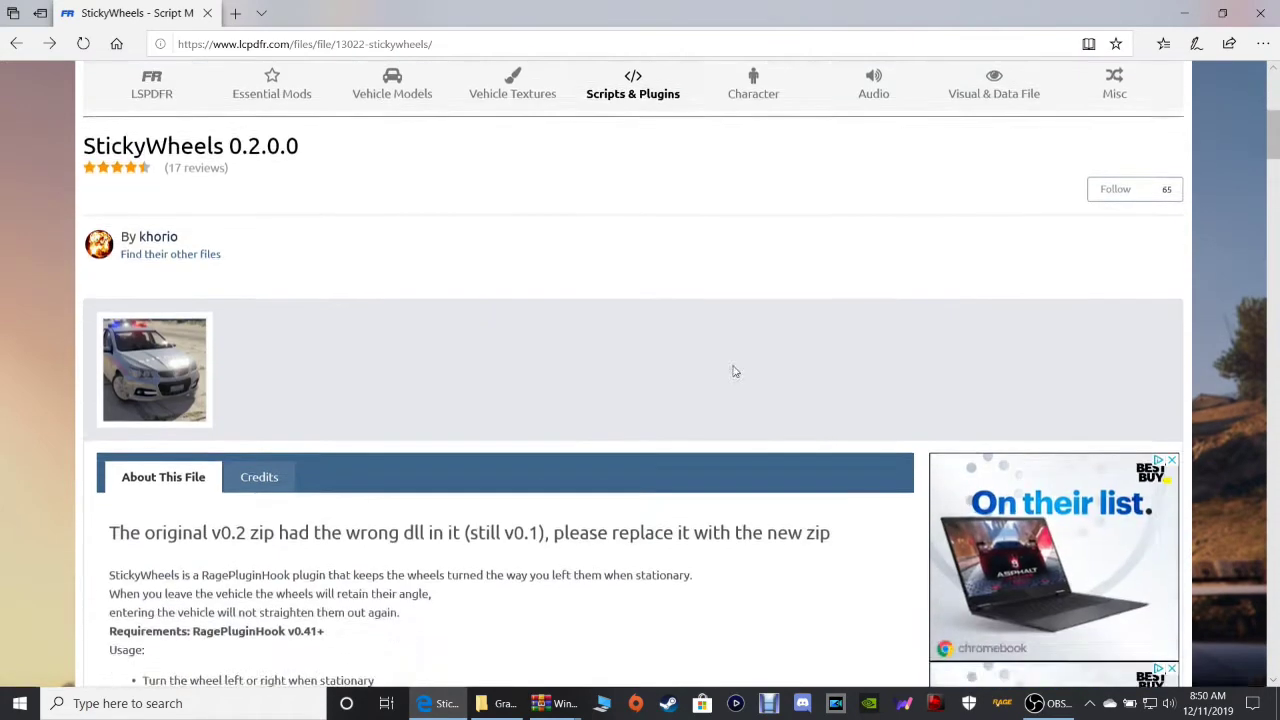
scroll(745, 376, down, 6)
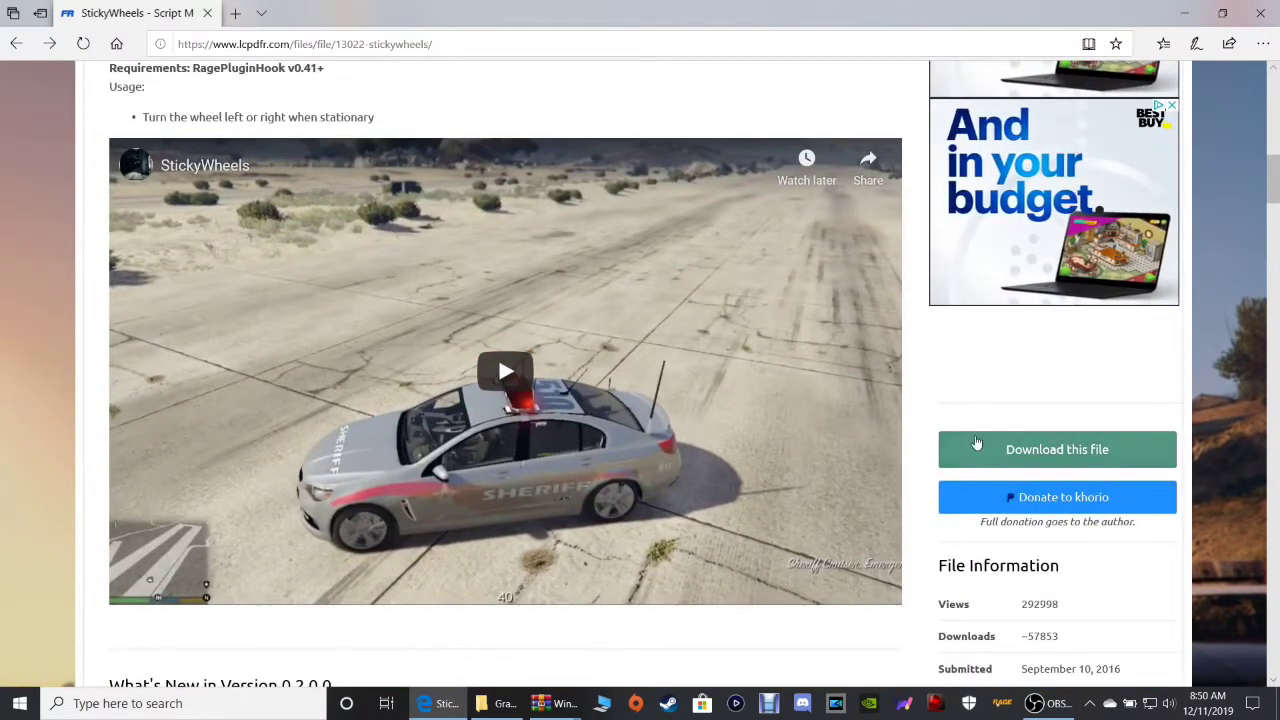
click(1005, 448)
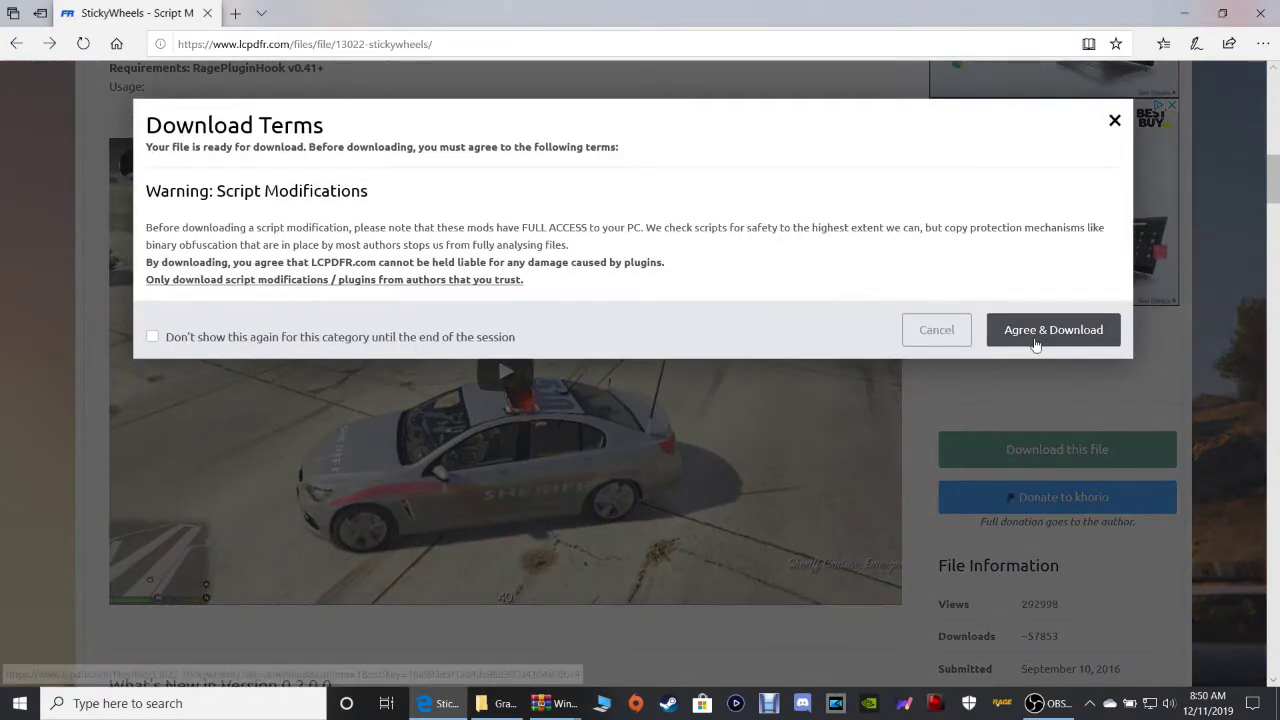
click(1036, 344)
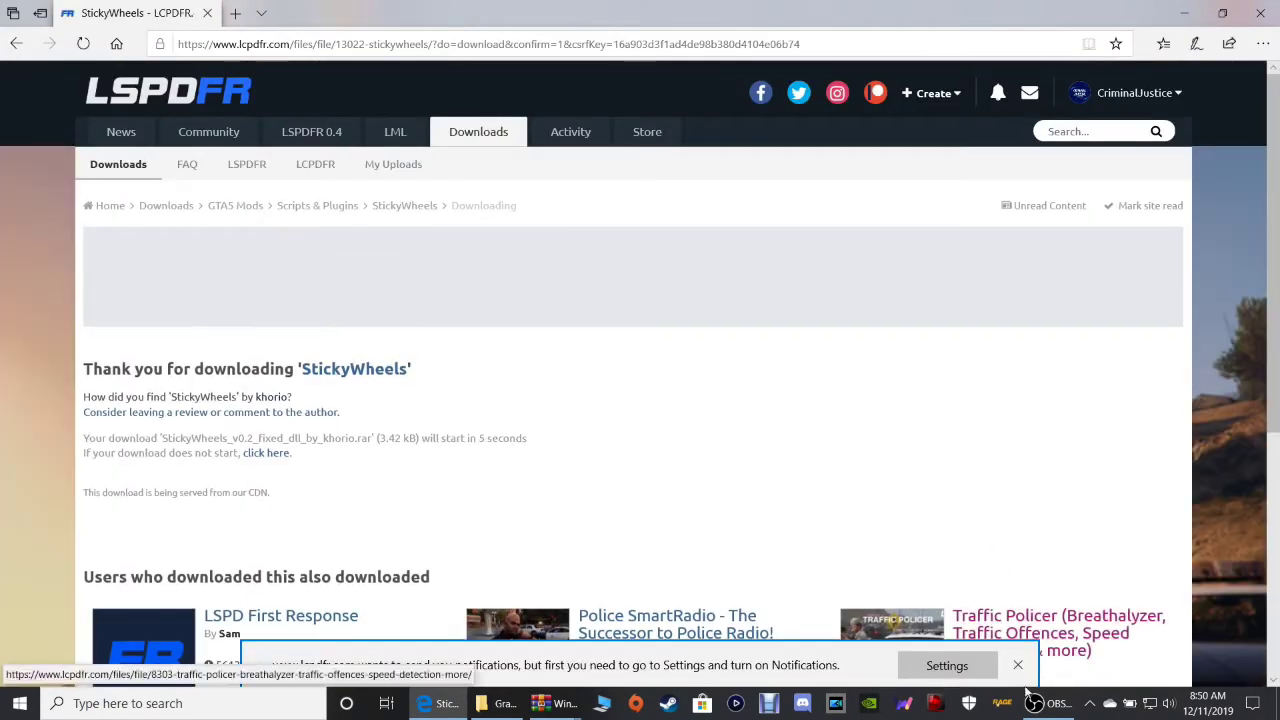
click(1017, 665)
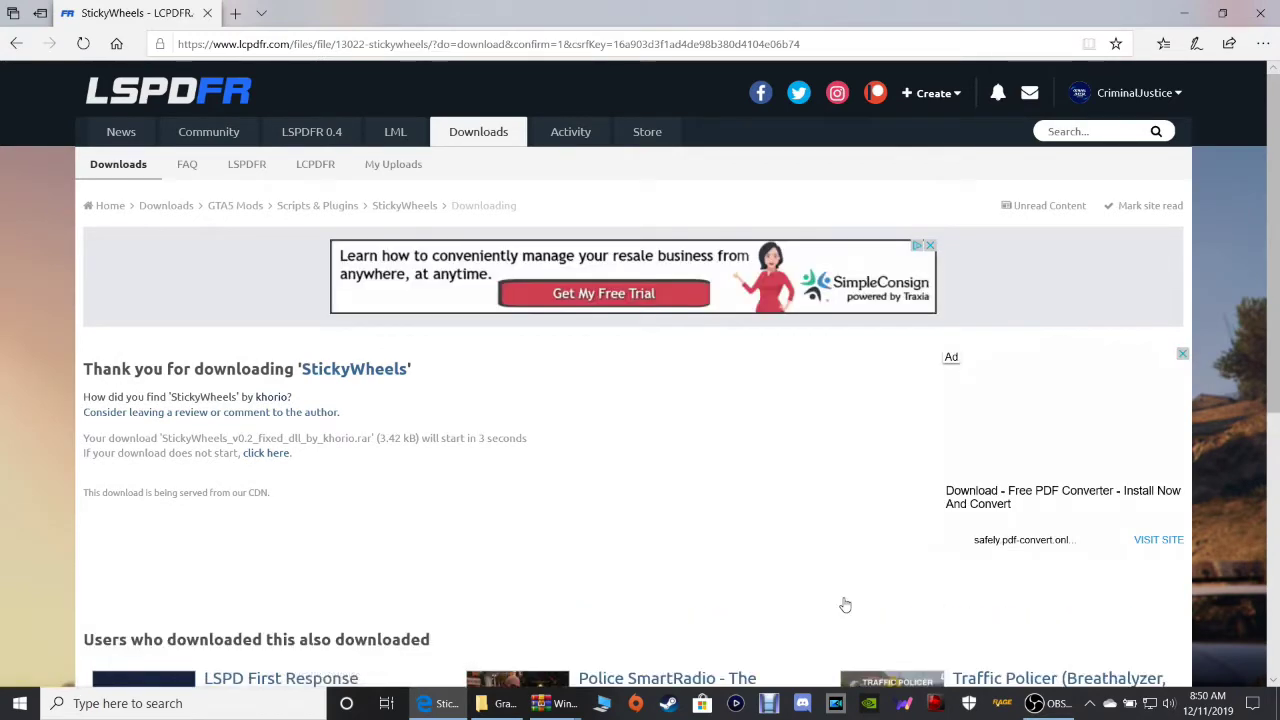
scroll(845, 605, down, 2)
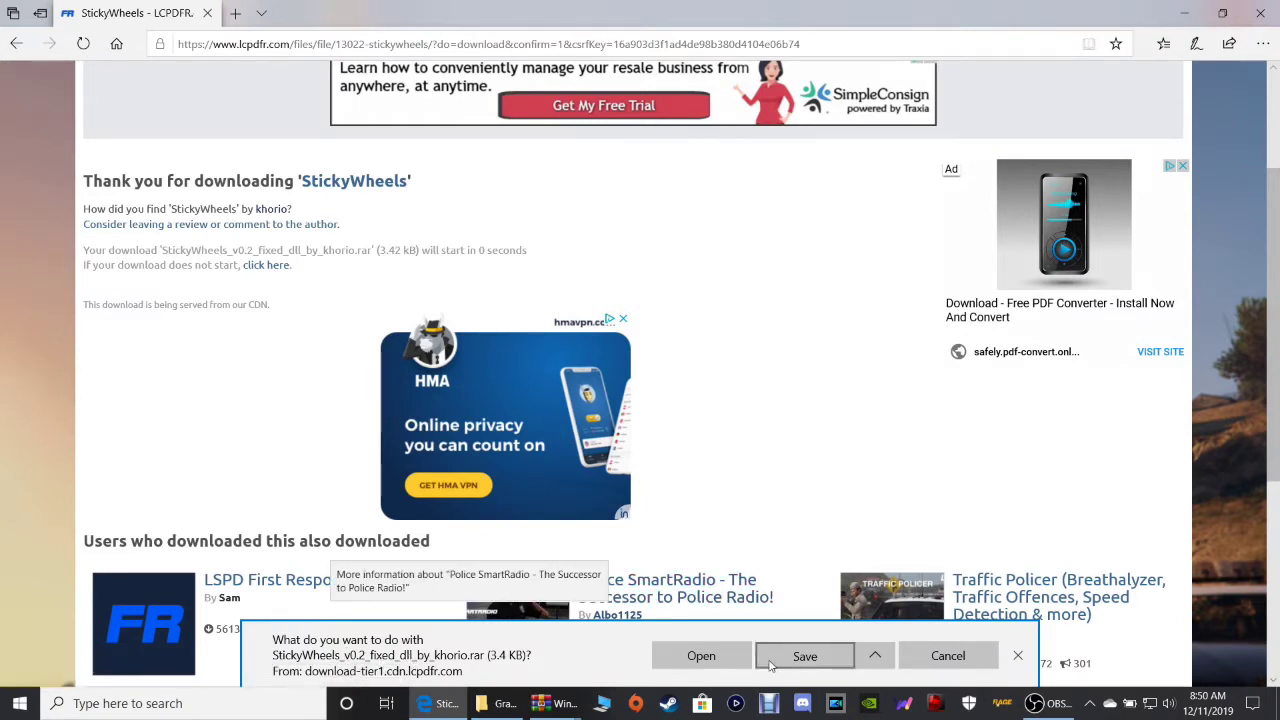
Cancel the StickyWheels download and close the browser.
click(874, 655)
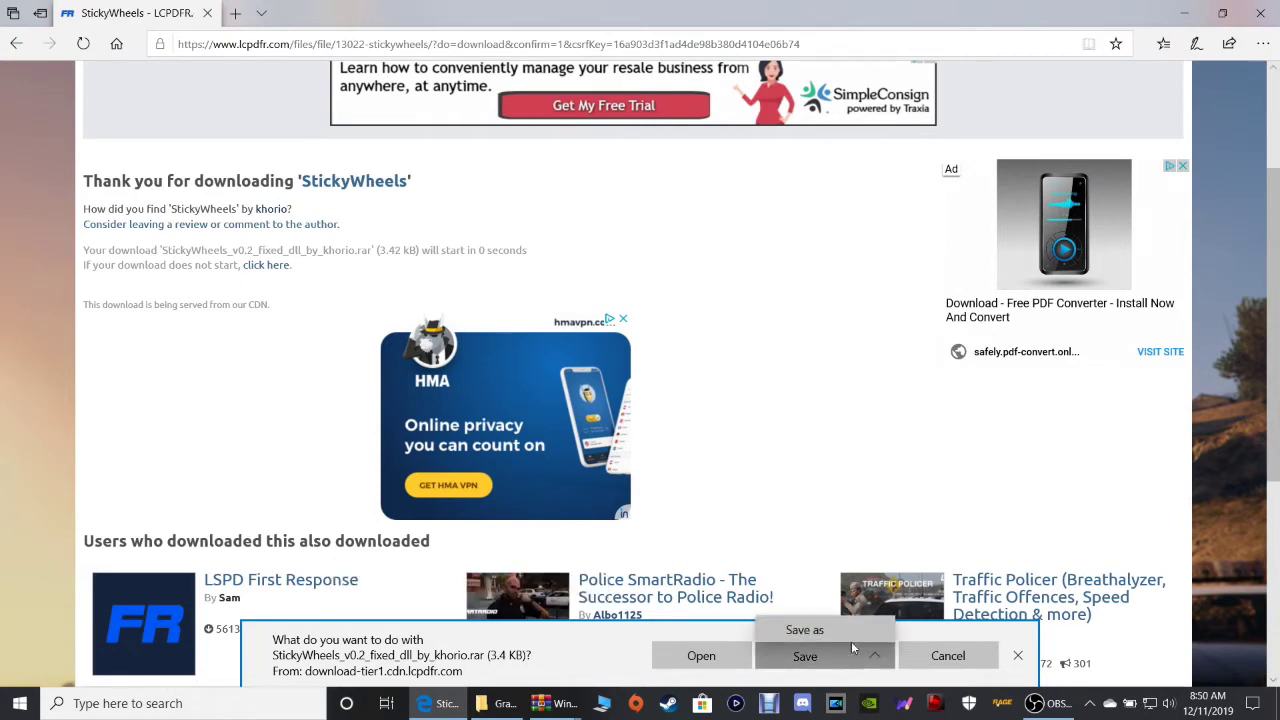
click(777, 503)
click(943, 655)
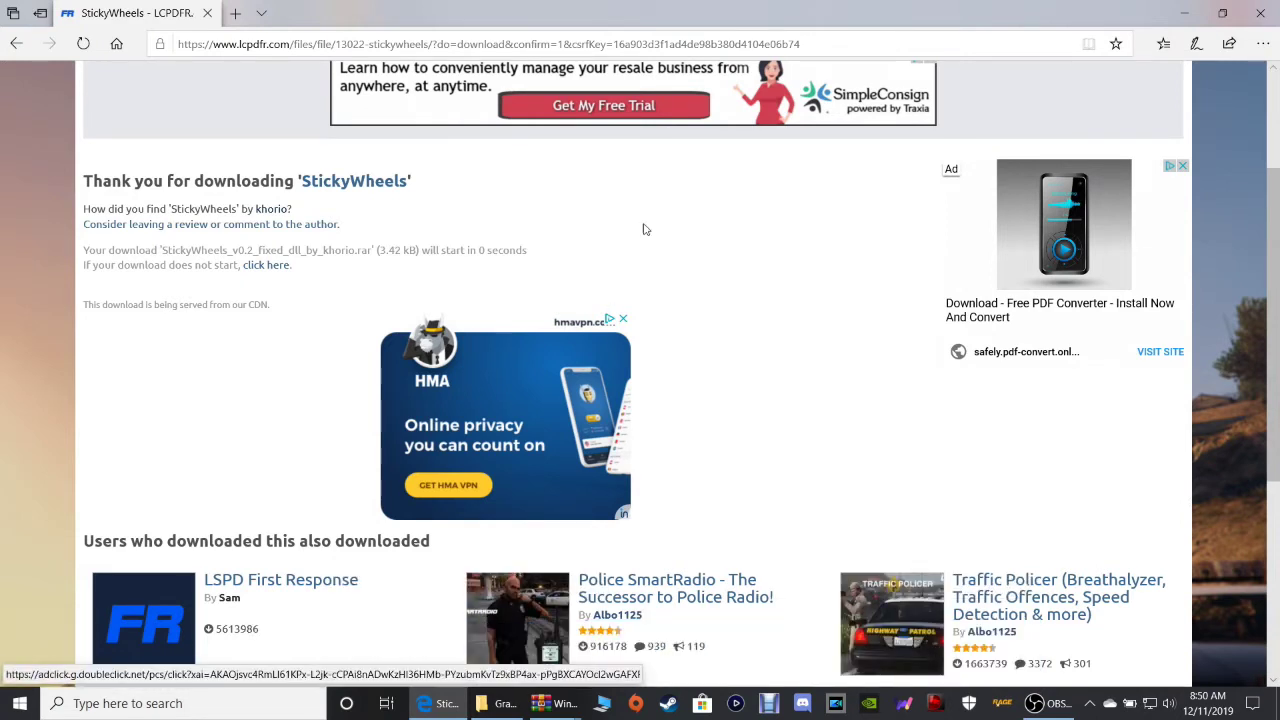
click(1258, 10)
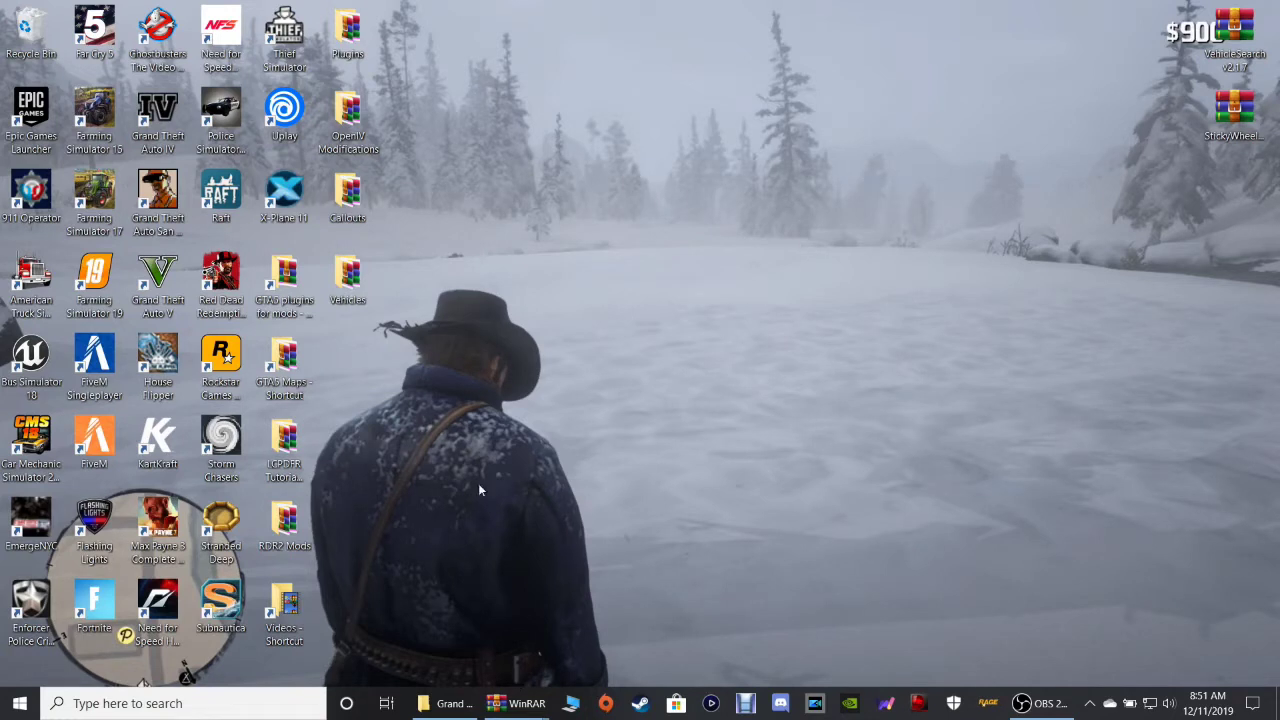
Move the OpenIV Modifications folder to the open area of the desktop and look through the mod archives in it.
drag(350, 130, 603, 294)
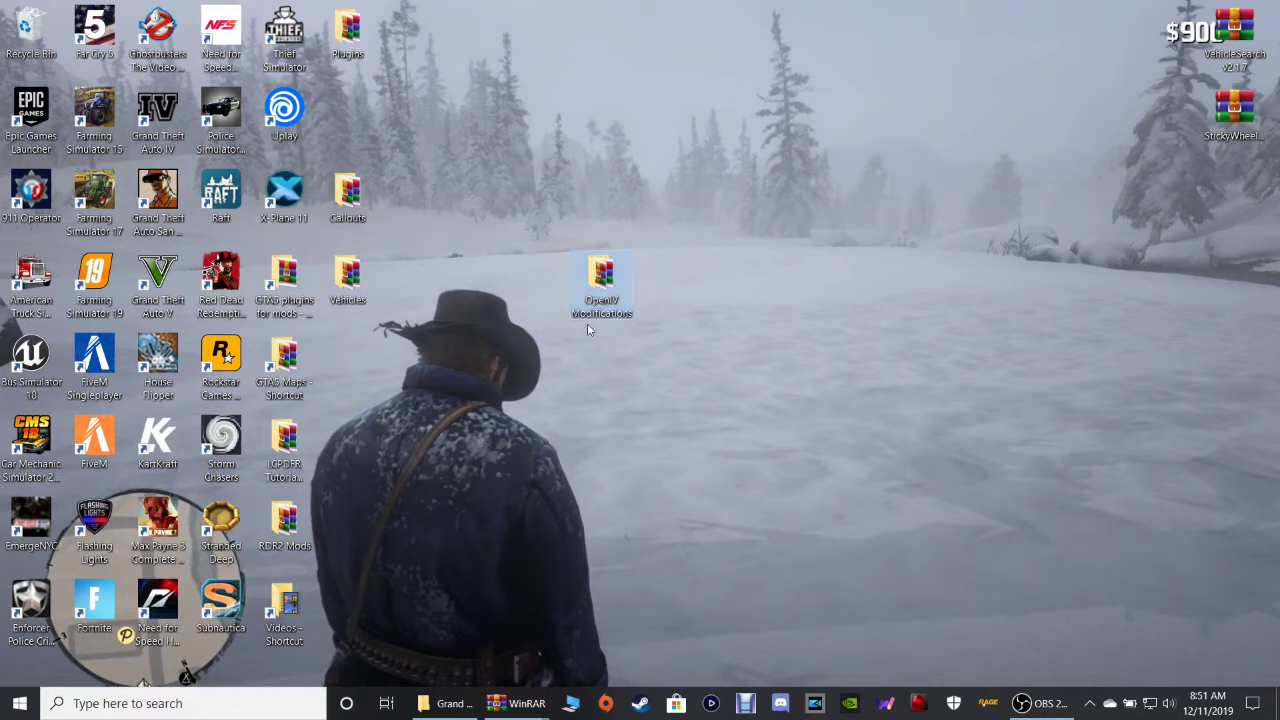
drag(435, 177, 351, 326)
click(374, 393)
mouse_move(291, 527)
mouse_down()
mouse_move(506, 512)
mouse_move(544, 527)
mouse_move(275, 535)
mouse_up()
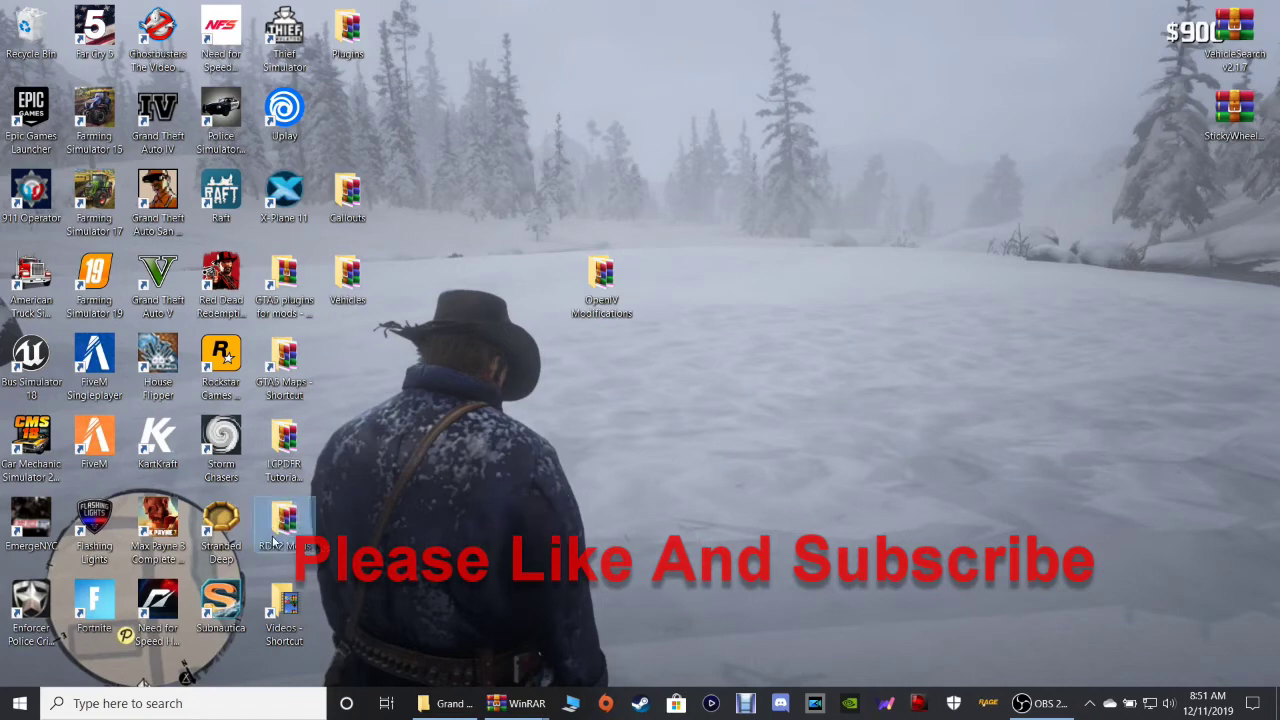
double_click(603, 275)
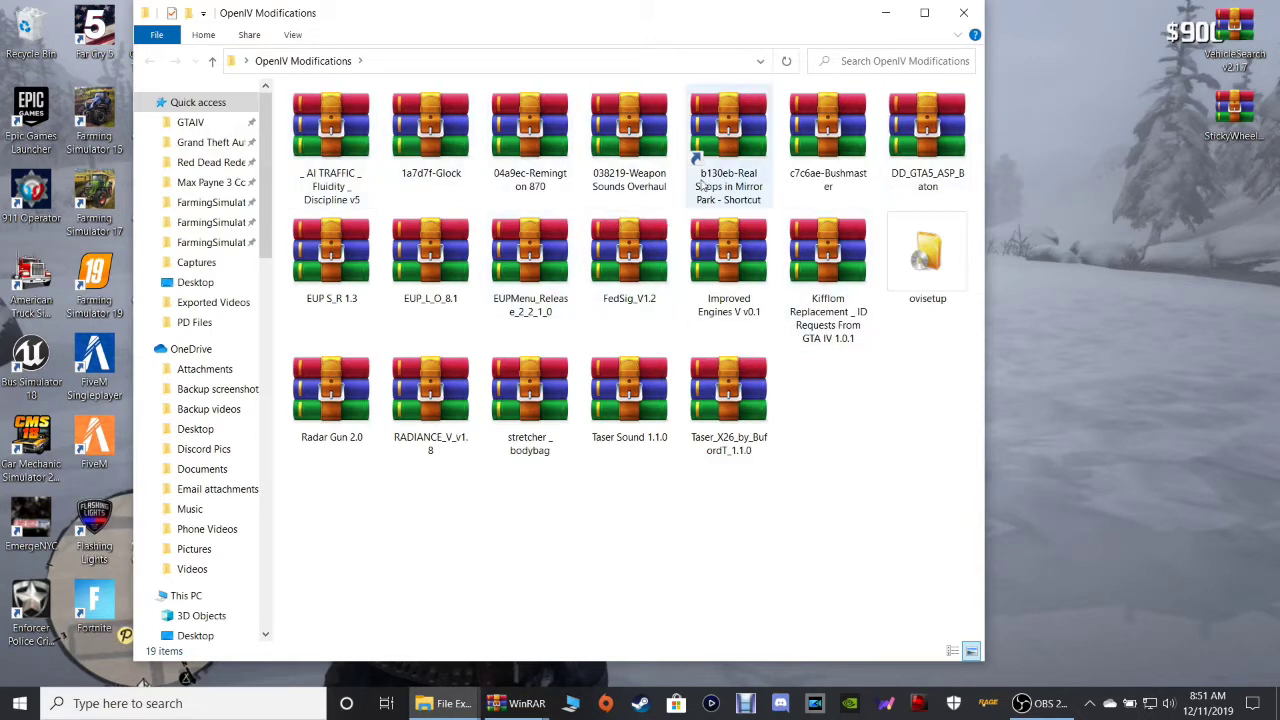
click(962, 12)
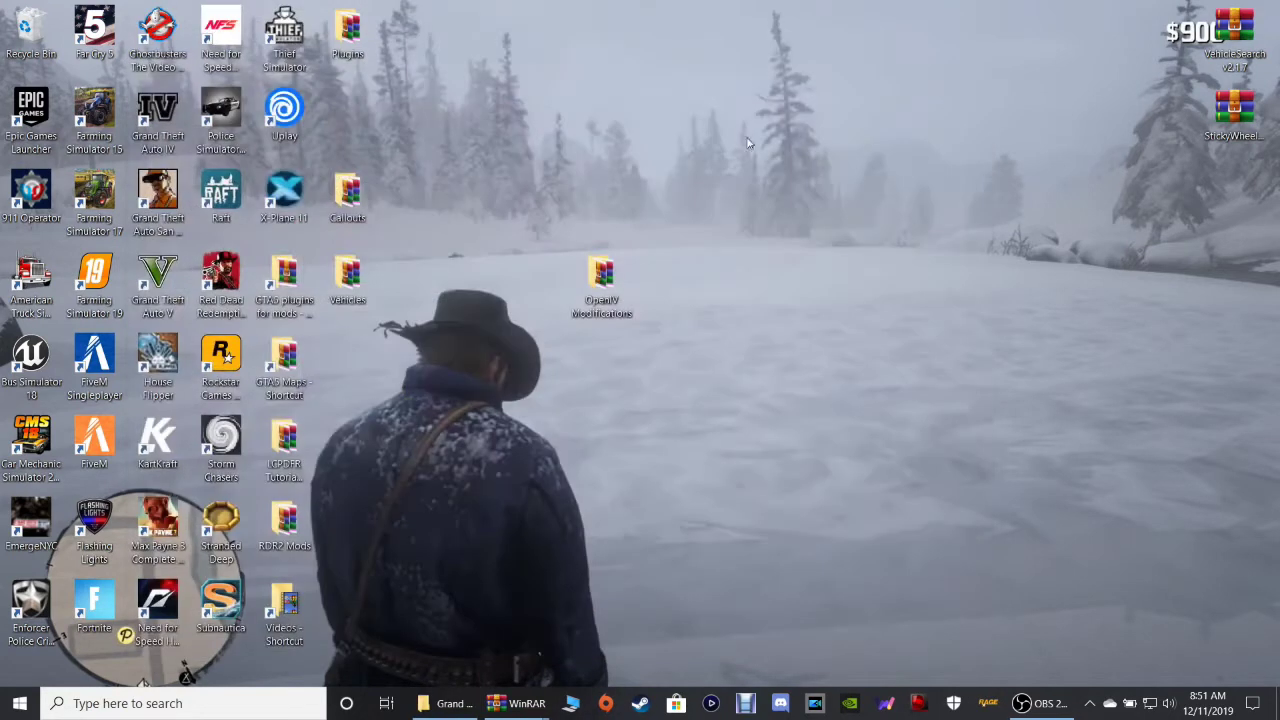
Return OpenIV Modifications to the desktop icons, pull out the Plugins folder, examine its plugin archives, and put it back.
drag(580, 312, 602, 216)
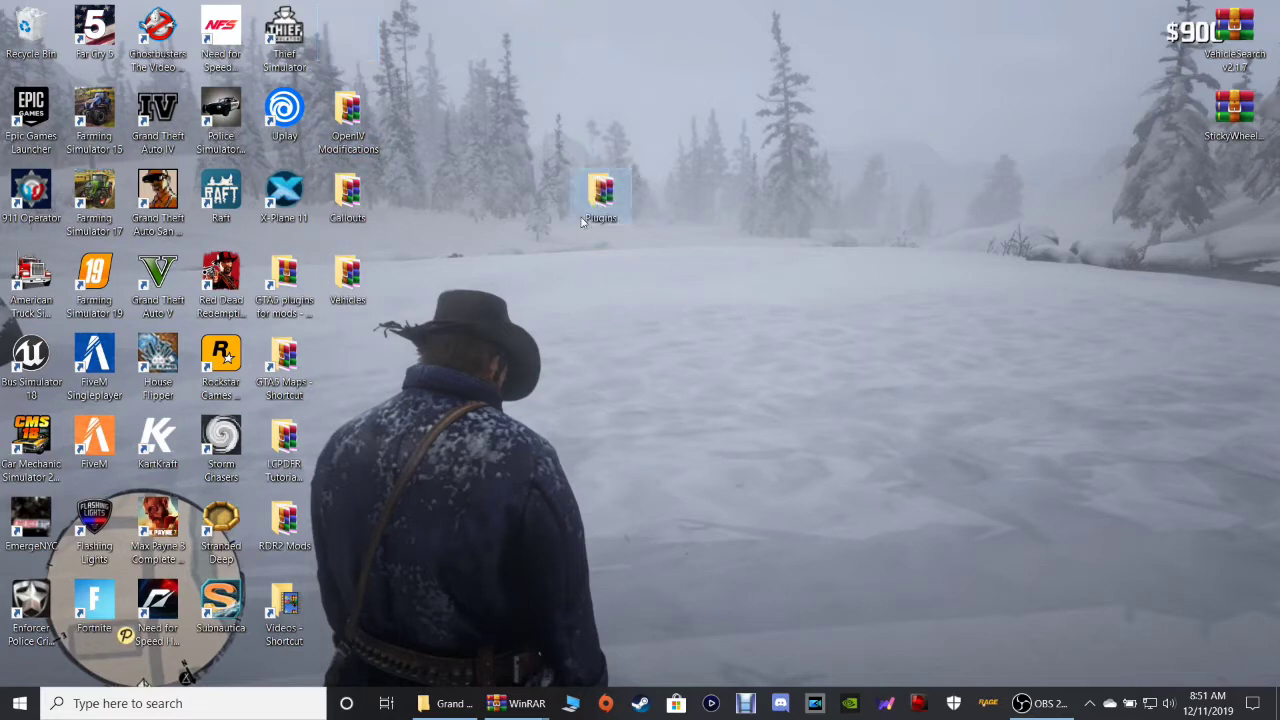
double_click(603, 200)
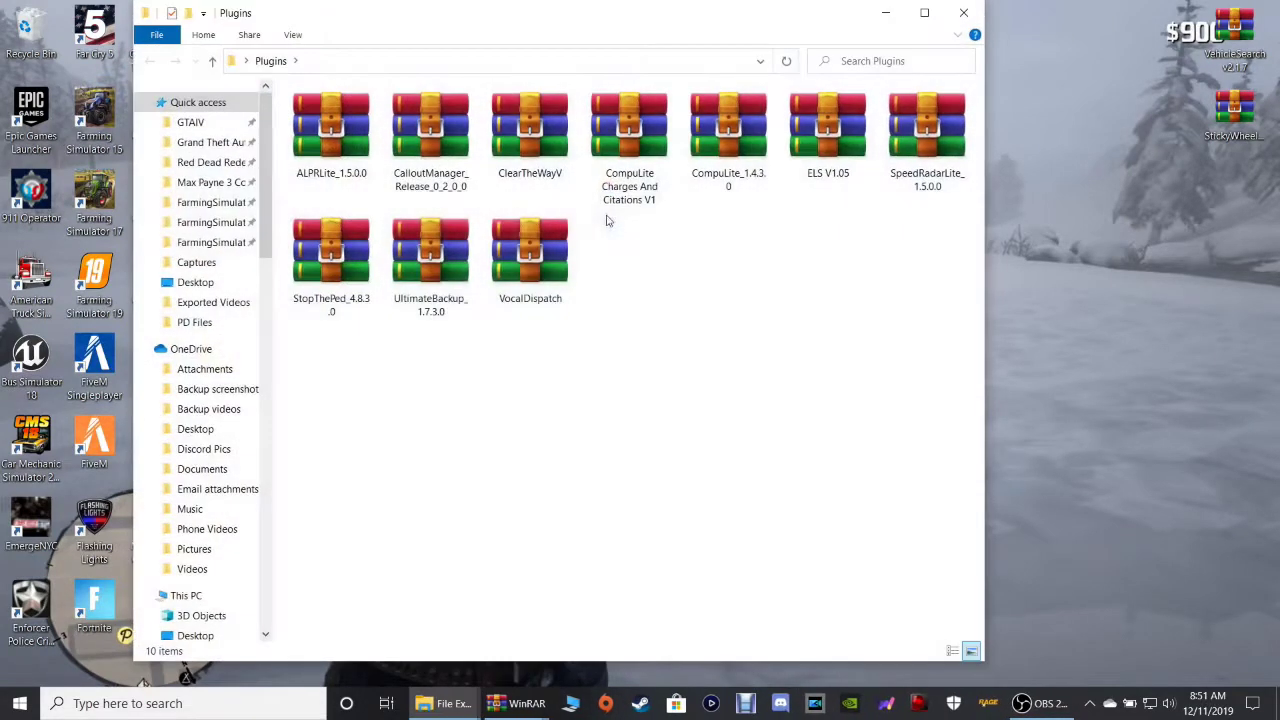
drag(301, 414, 860, 280)
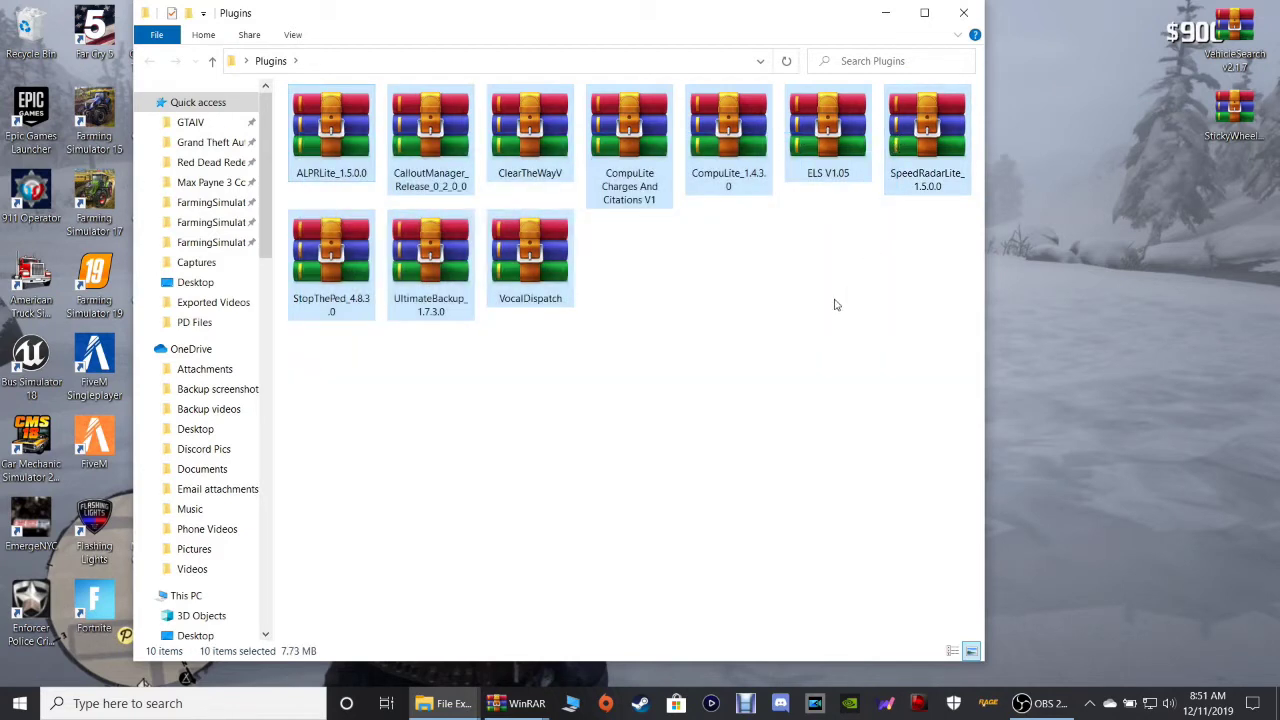
click(836, 305)
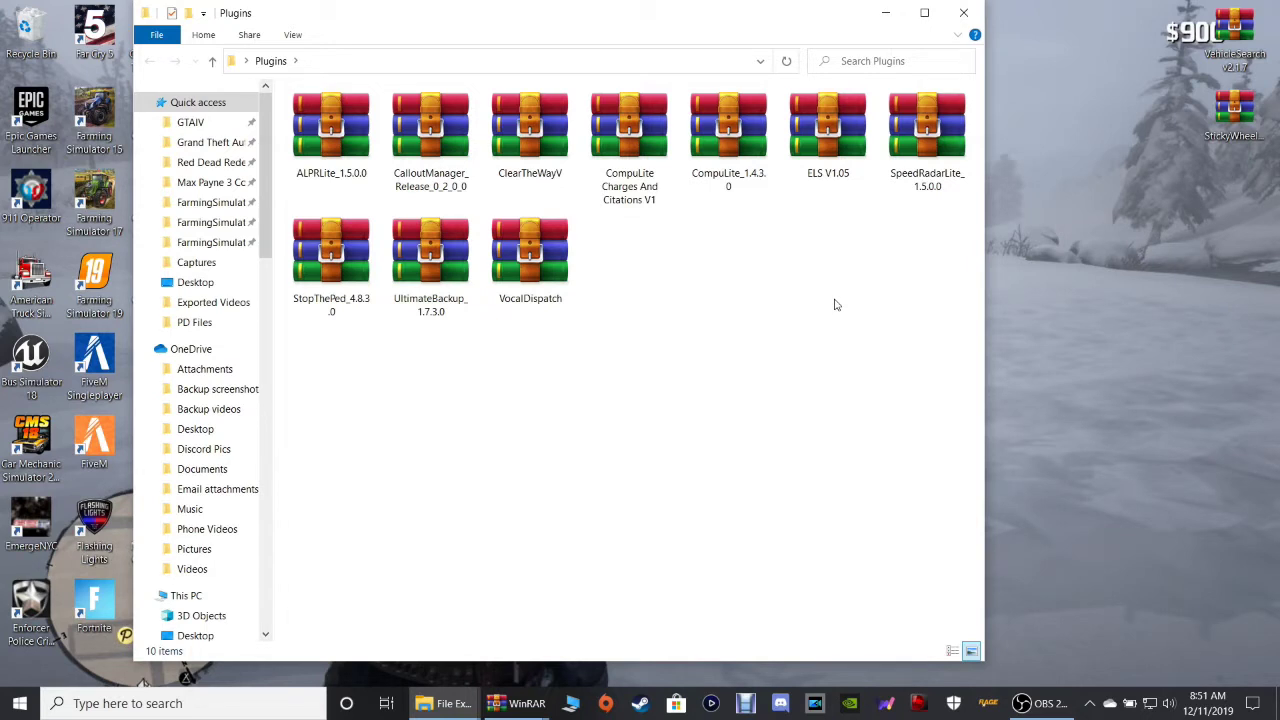
click(570, 268)
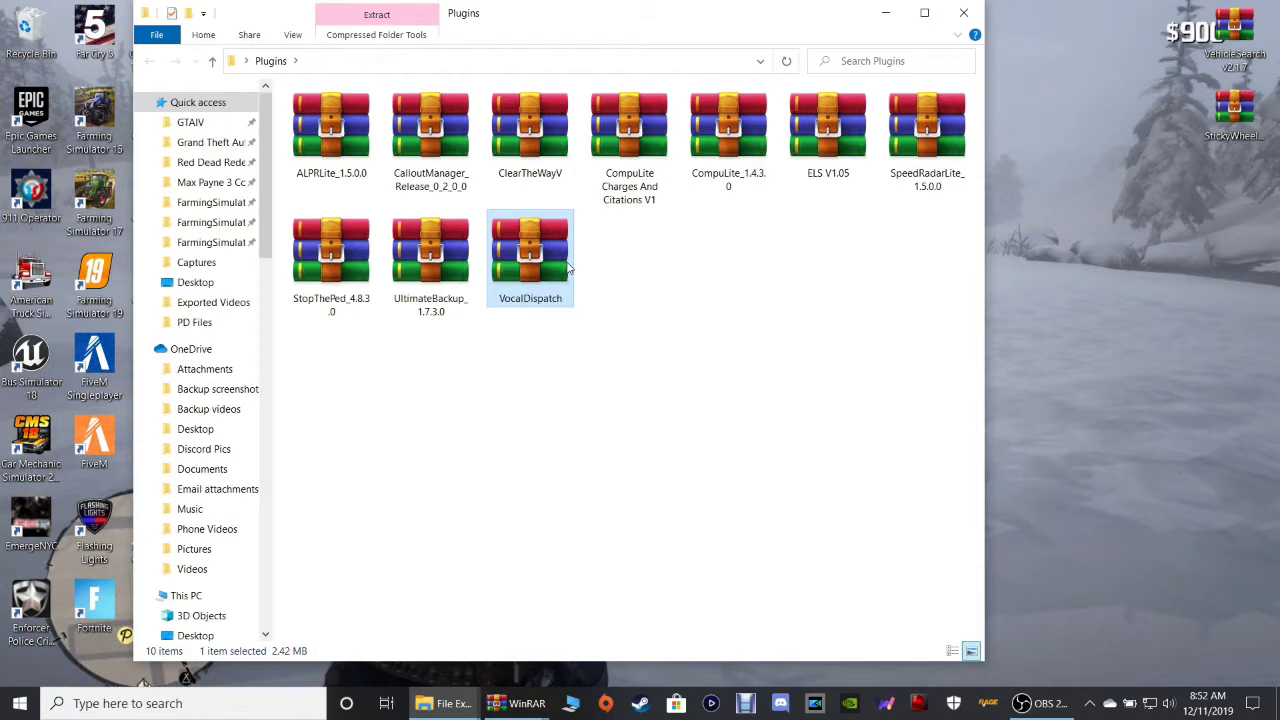
click(574, 339)
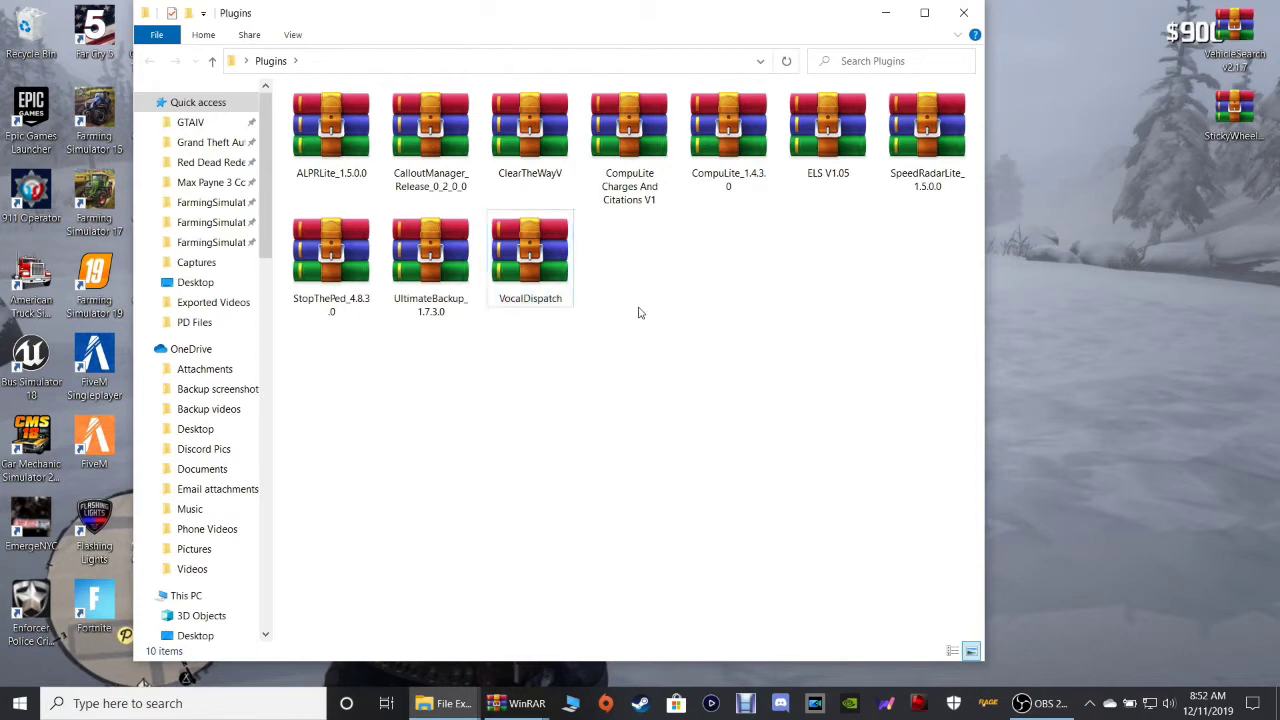
click(962, 24)
drag(1046, 95, 1270, 12)
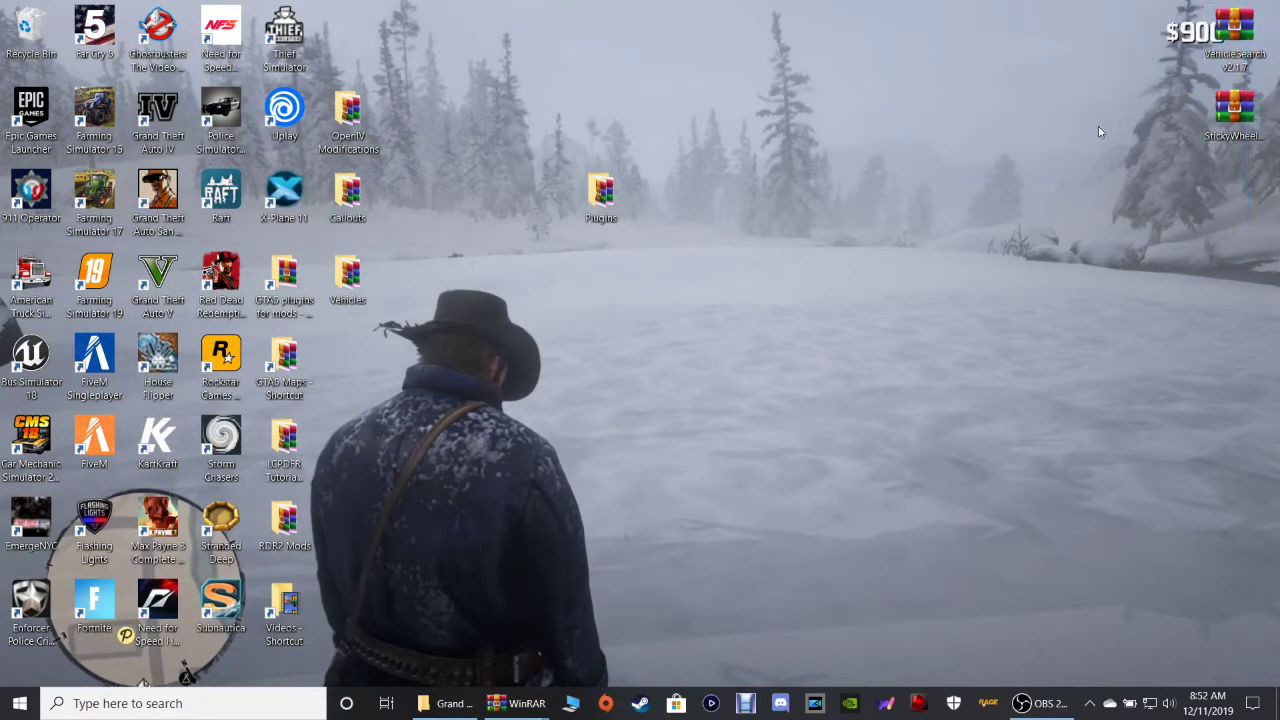
drag(601, 196, 370, 60)
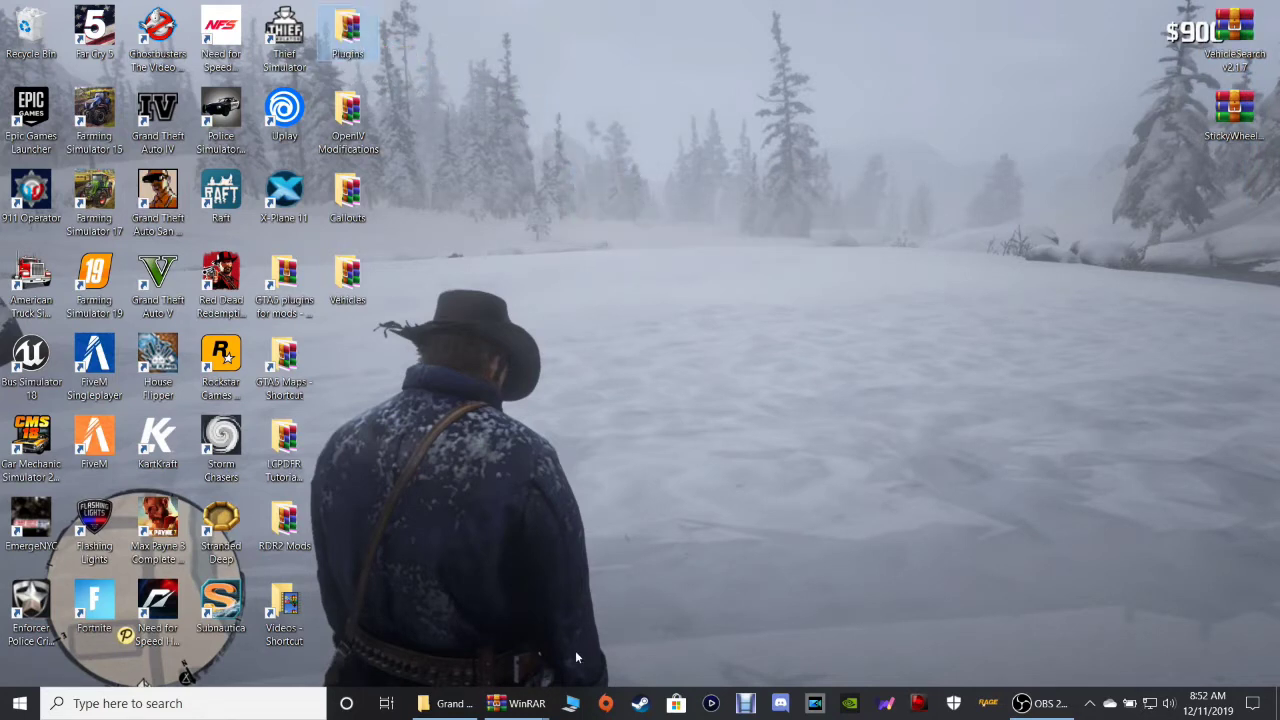
Show the Grand Theft Auto V game folder and open the VehicleSearch v2.1.7 archive in WinRAR beside it.
click(443, 705)
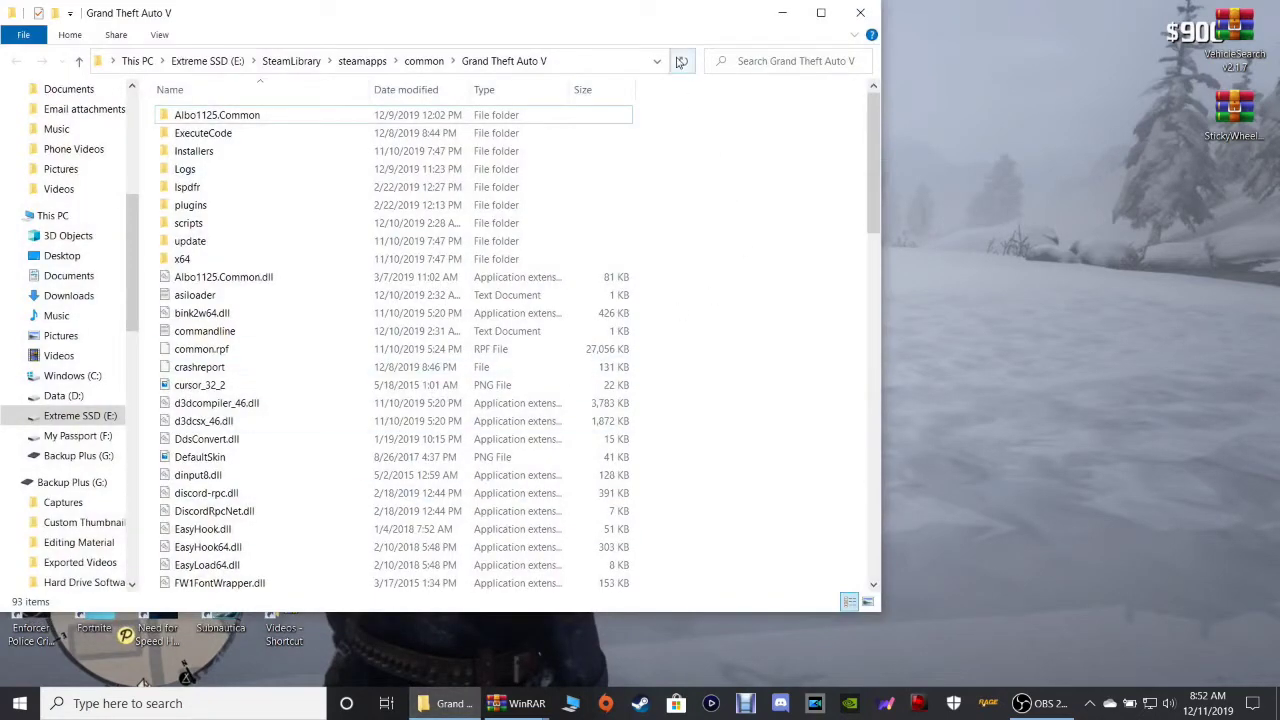
click(1234, 40)
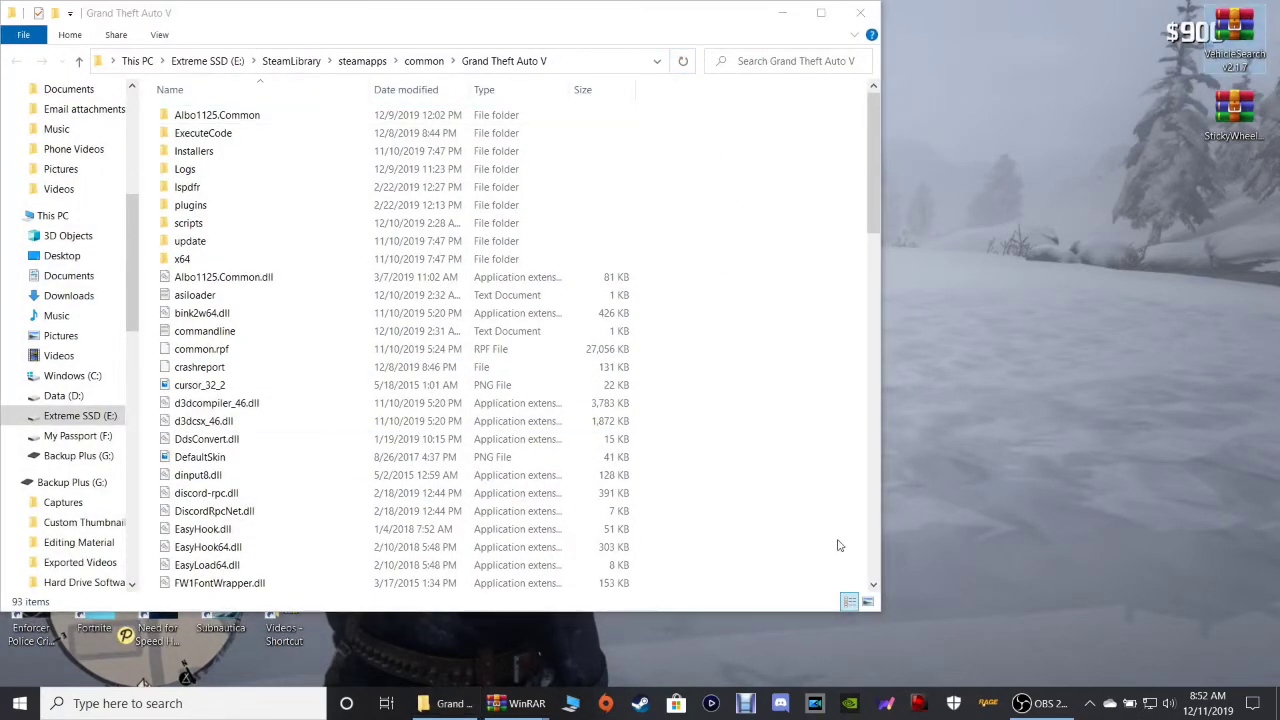
mouse_move(511, 700)
click(487, 658)
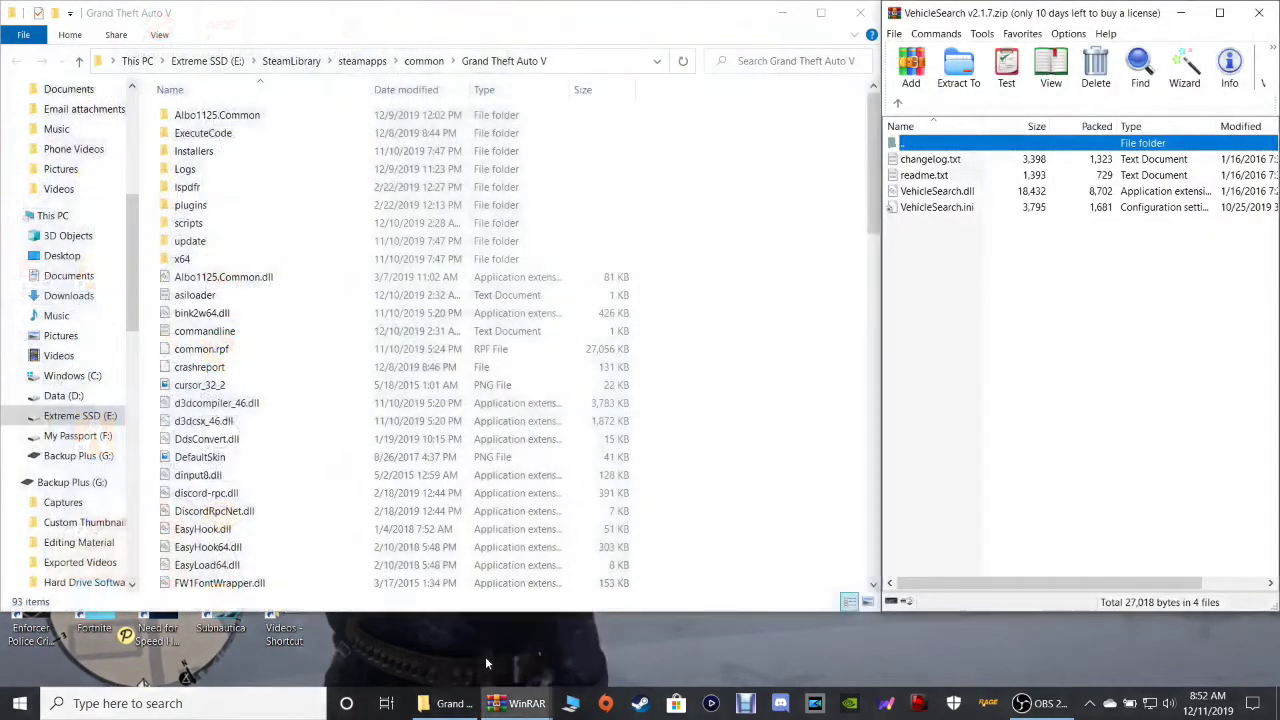
click(1100, 285)
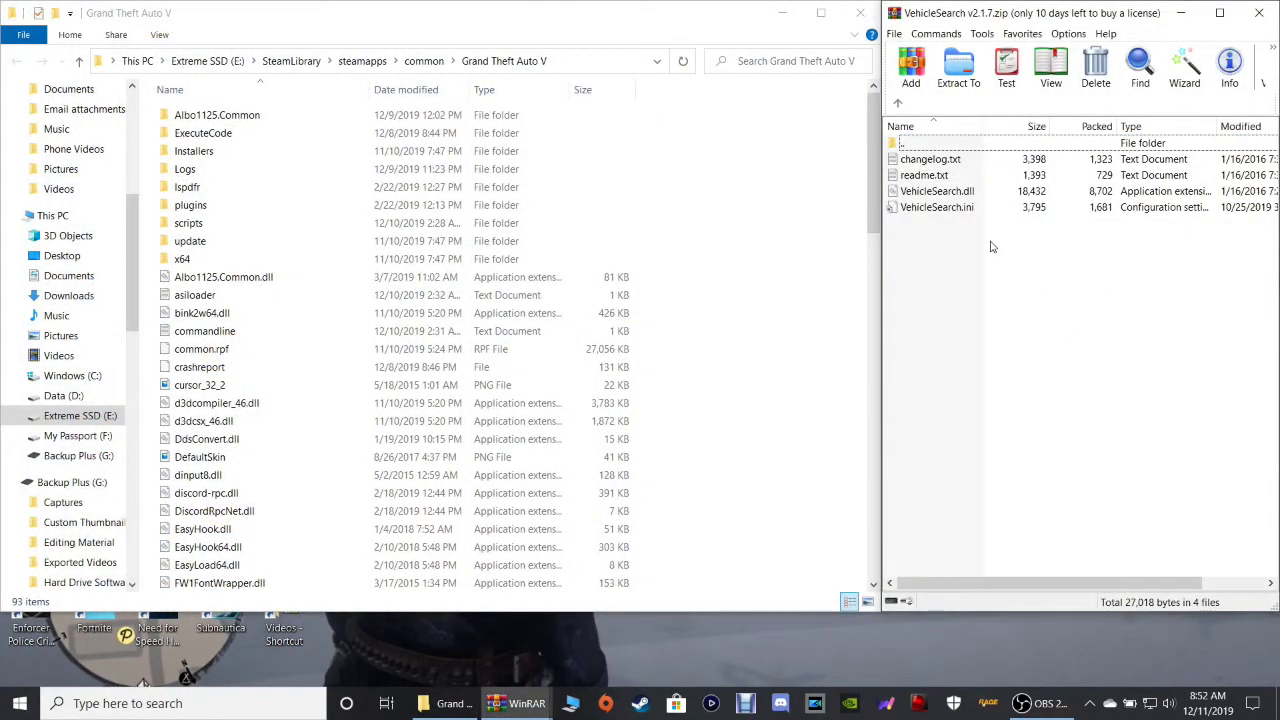
Read the installation instructions in the VehicleSearch archive's readme.txt and close the file.
double_click(925, 175)
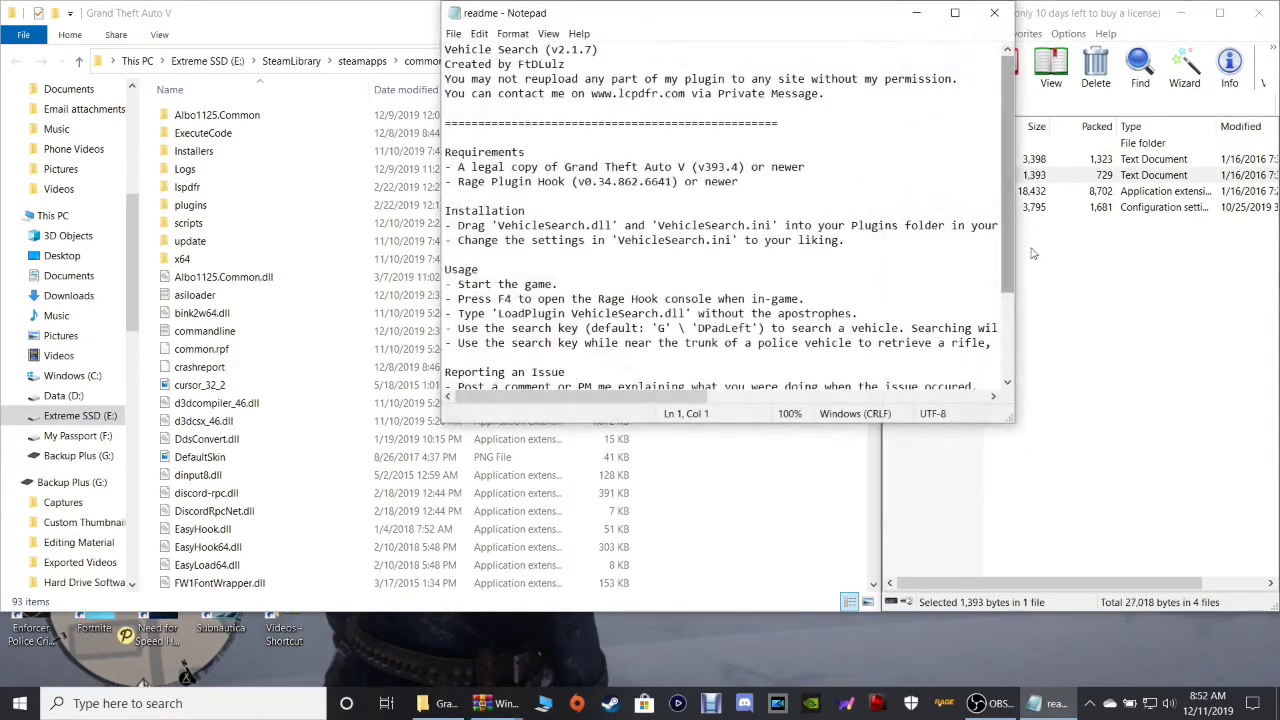
scroll(904, 204, down, 1)
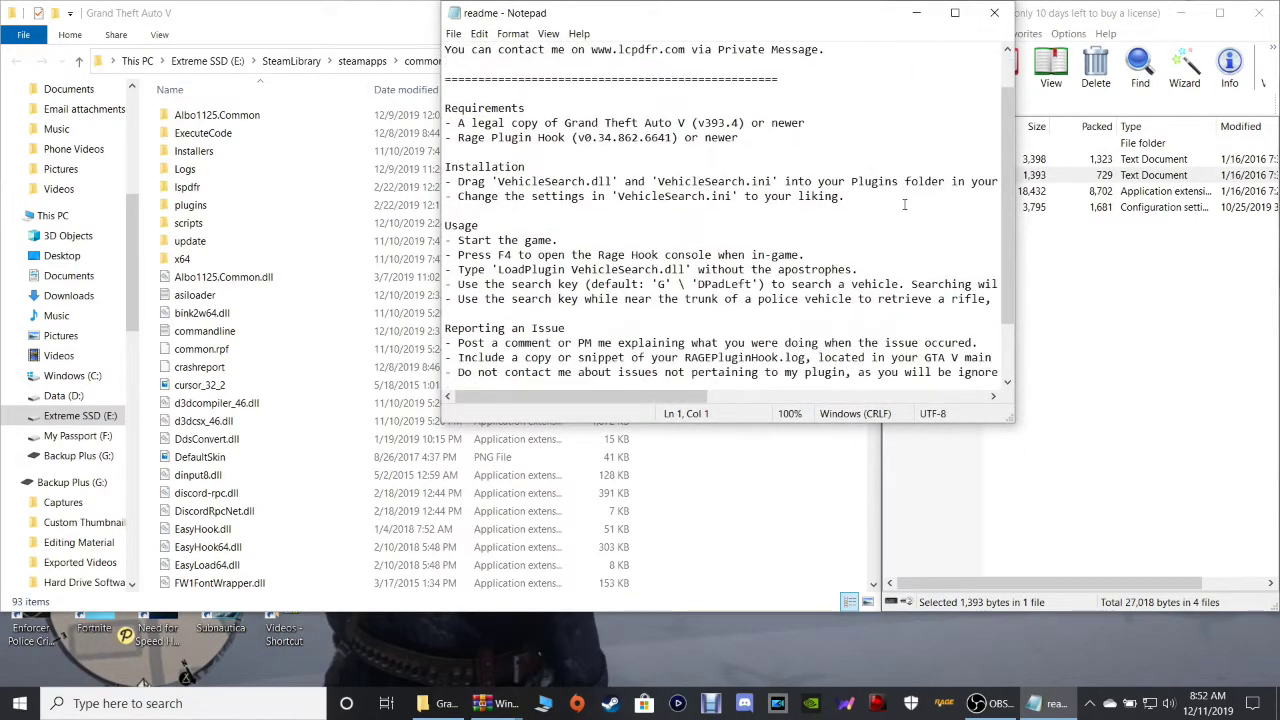
double_click(799, 16)
drag(470, 264, 4, 205)
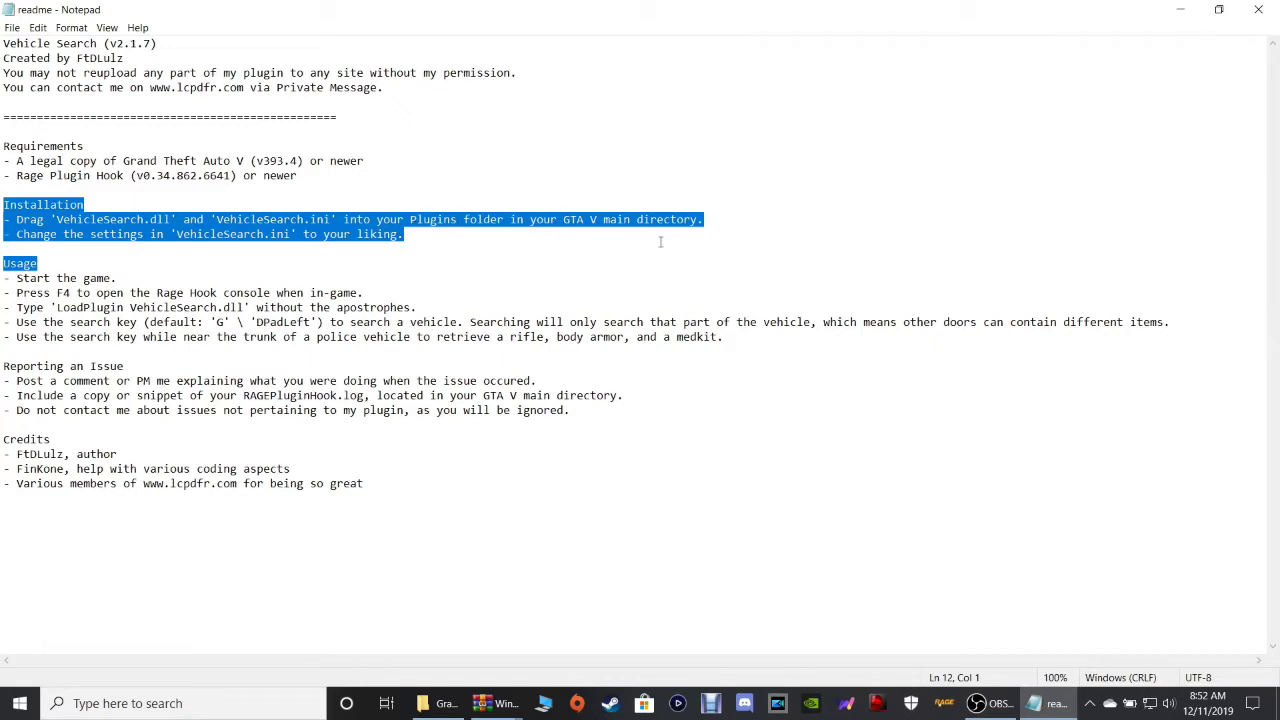
click(568, 265)
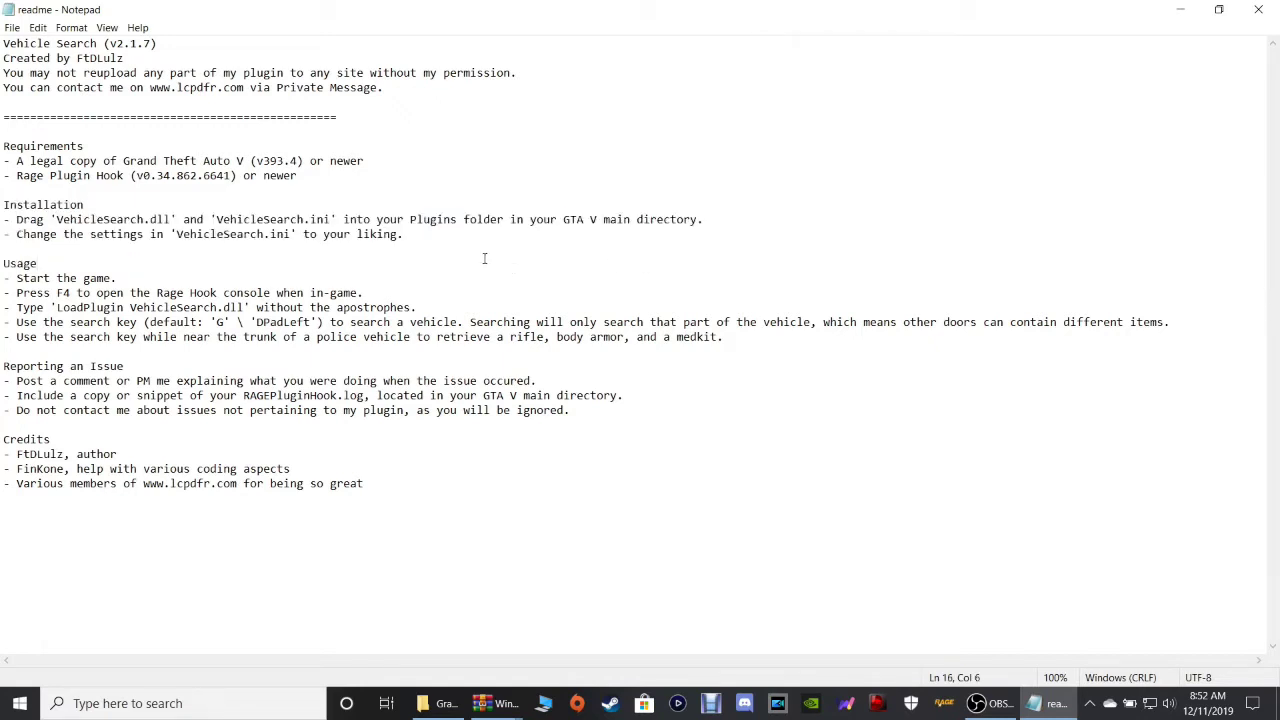
click(1258, 9)
click(937, 265)
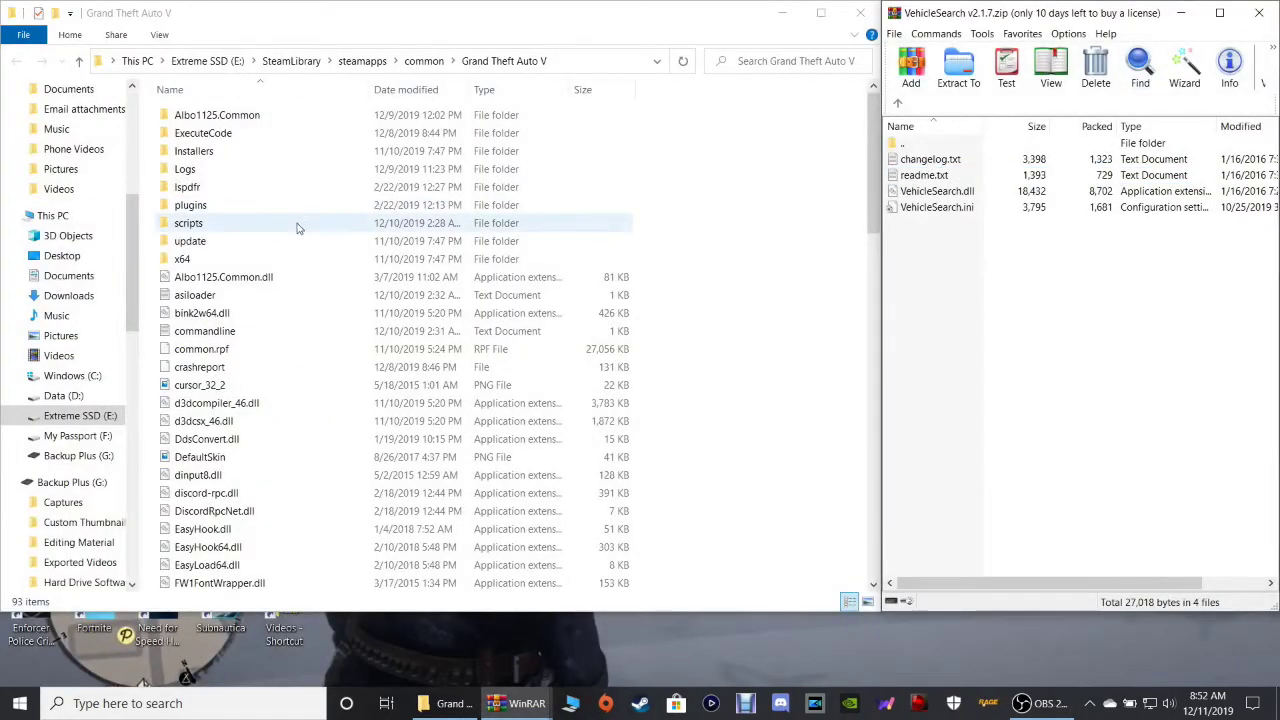
Copy VehicleSearch.dll and VehicleSearch.ini from the VehicleSearch archive into the game's plugins folder.
double_click(191, 205)
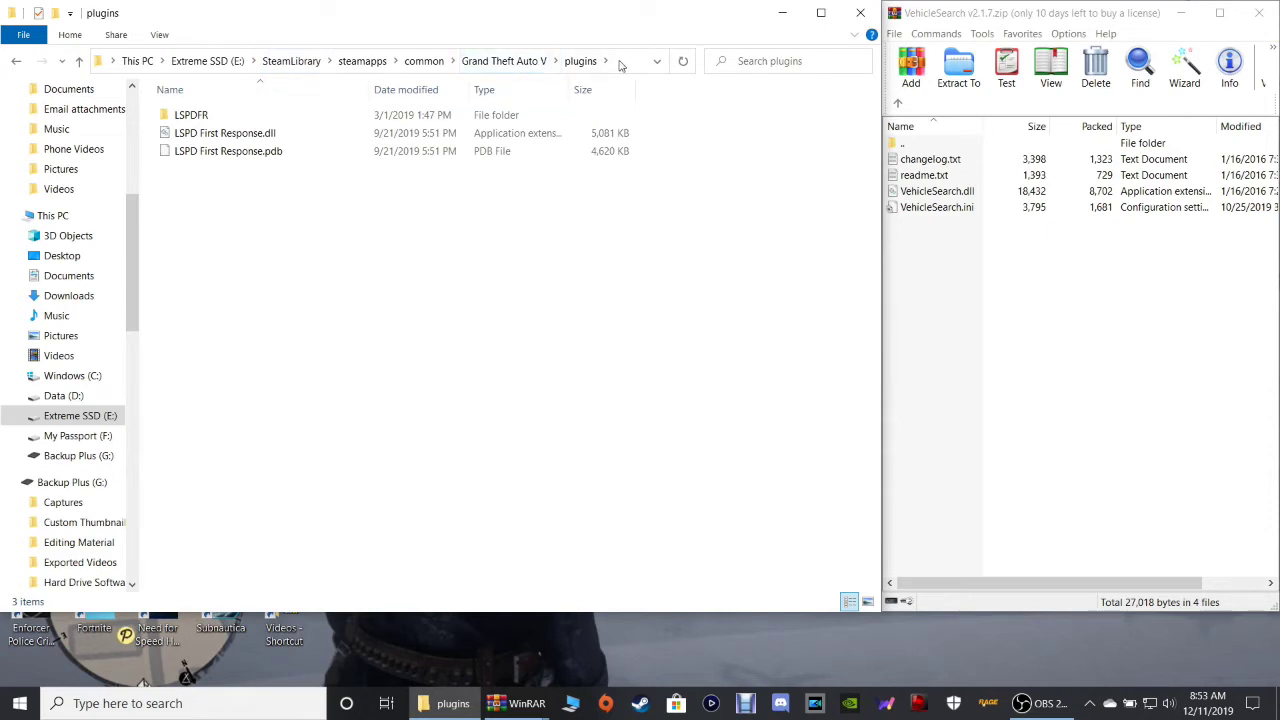
click(1000, 257)
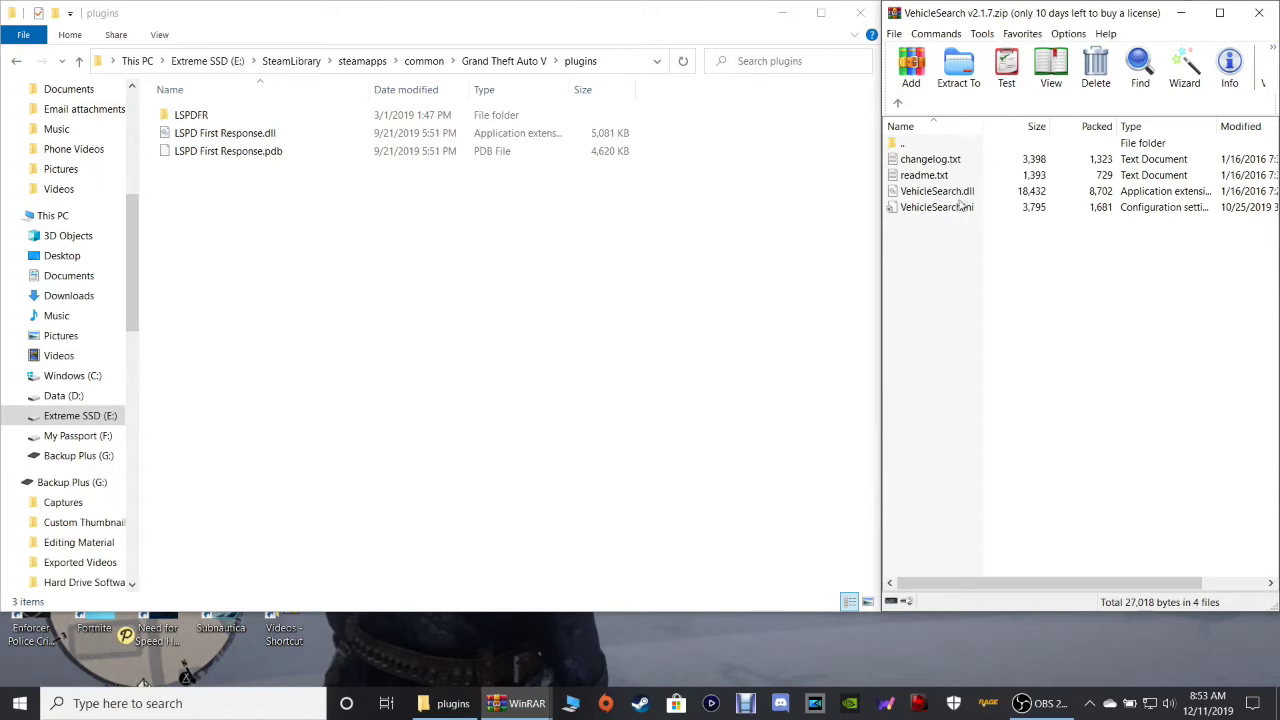
drag(945, 210, 942, 196)
click(947, 276)
drag(939, 246, 357, 260)
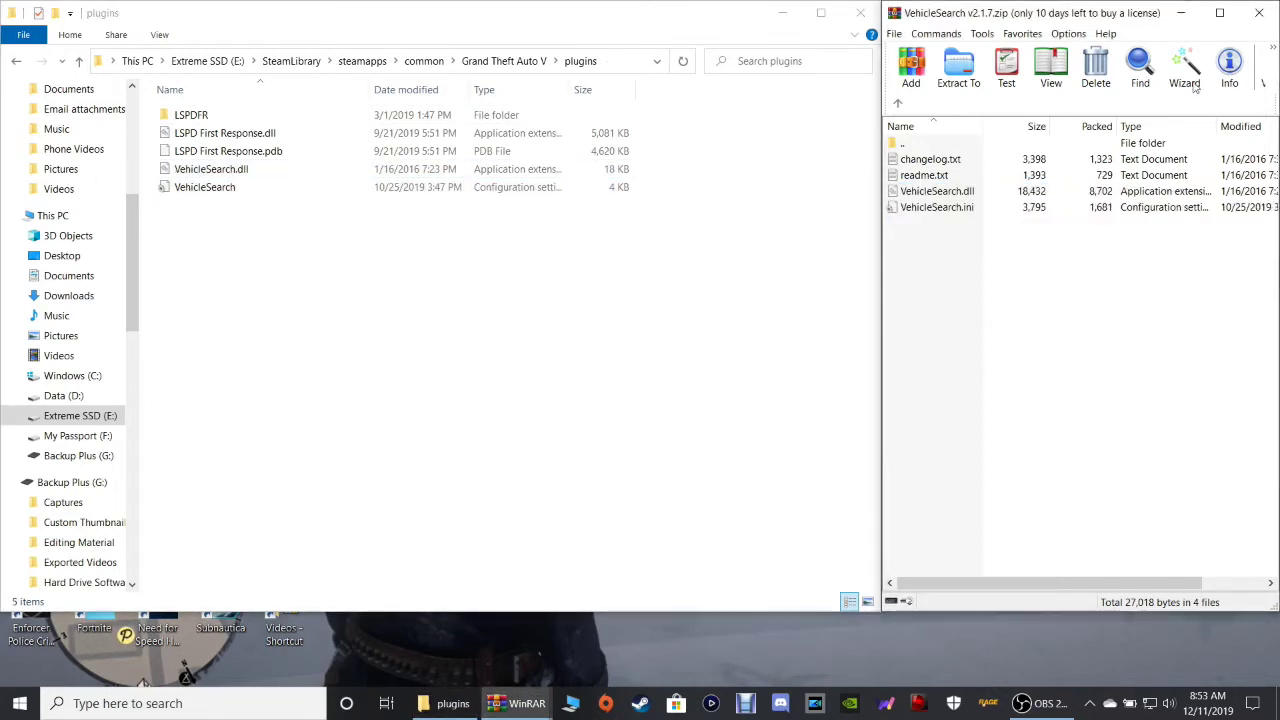
Close the VehicleSearch archive, delete it from the desktop, and move the StickyWheels archive into its place.
click(1259, 13)
right_click(1232, 44)
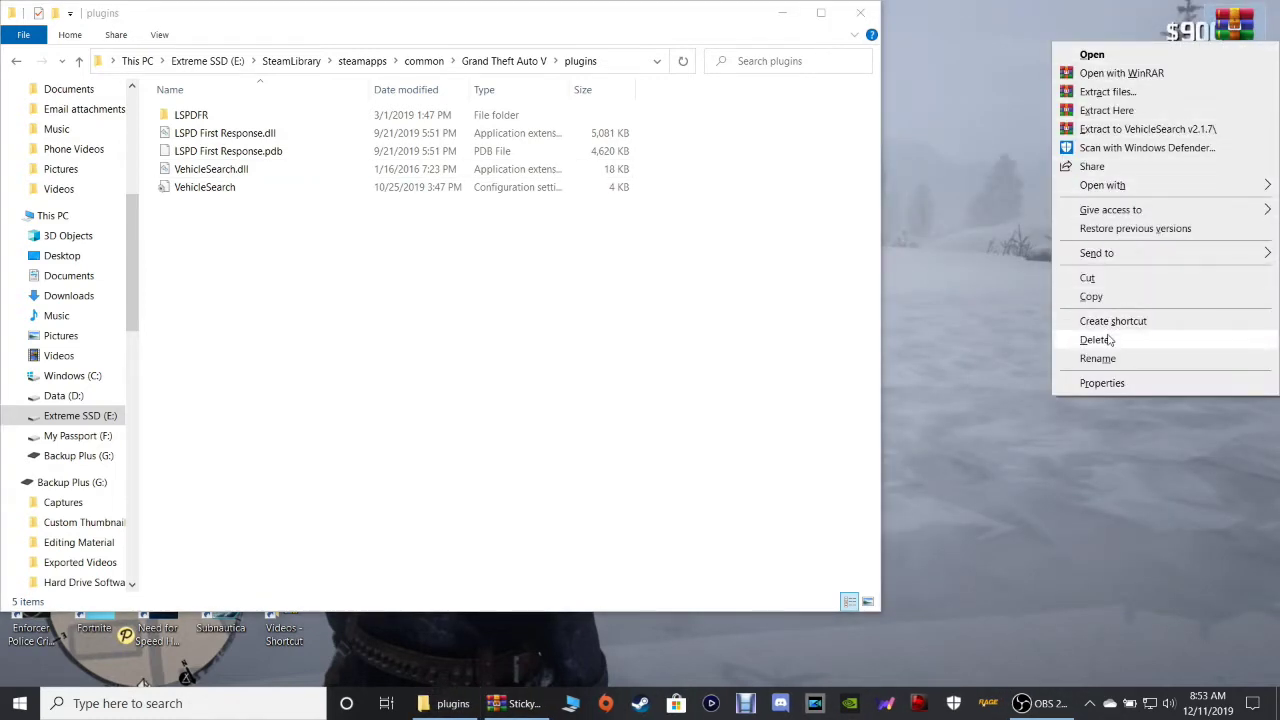
click(1095, 340)
drag(1236, 108, 1240, 45)
Return to the Grand Theft Auto V game folder and show the opened StickyWheels archive beside it.
click(510, 61)
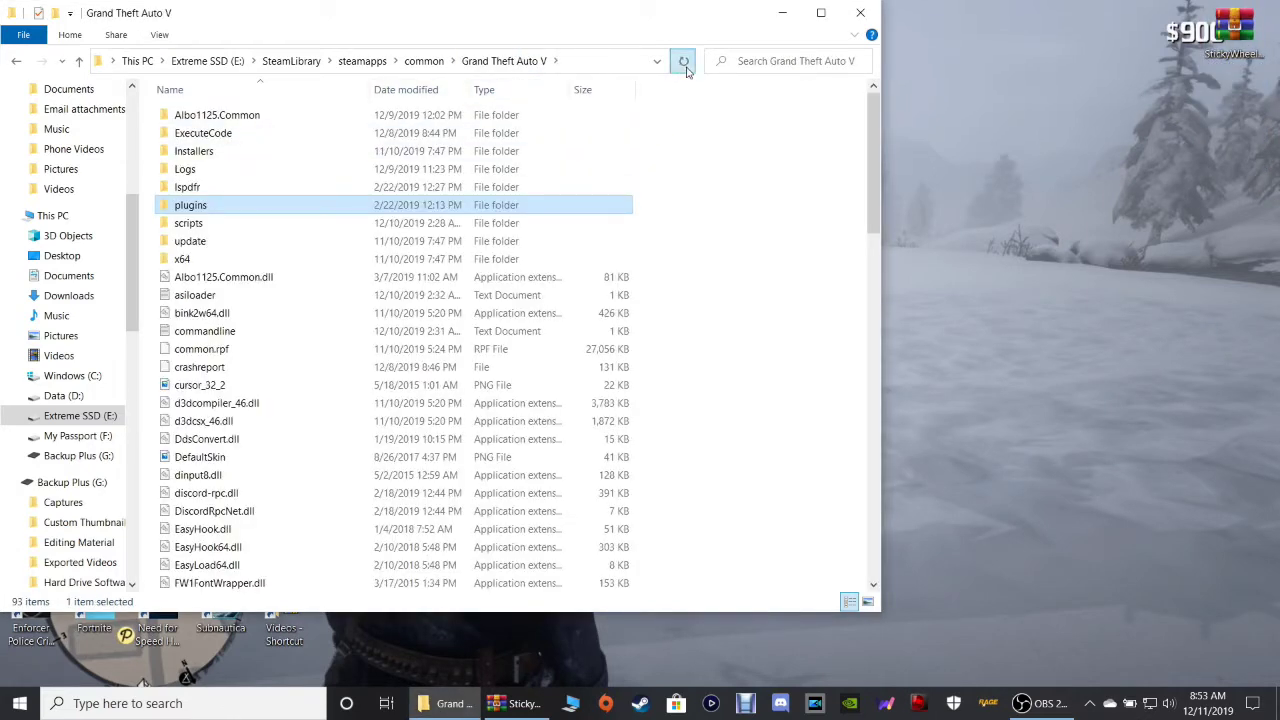
click(694, 160)
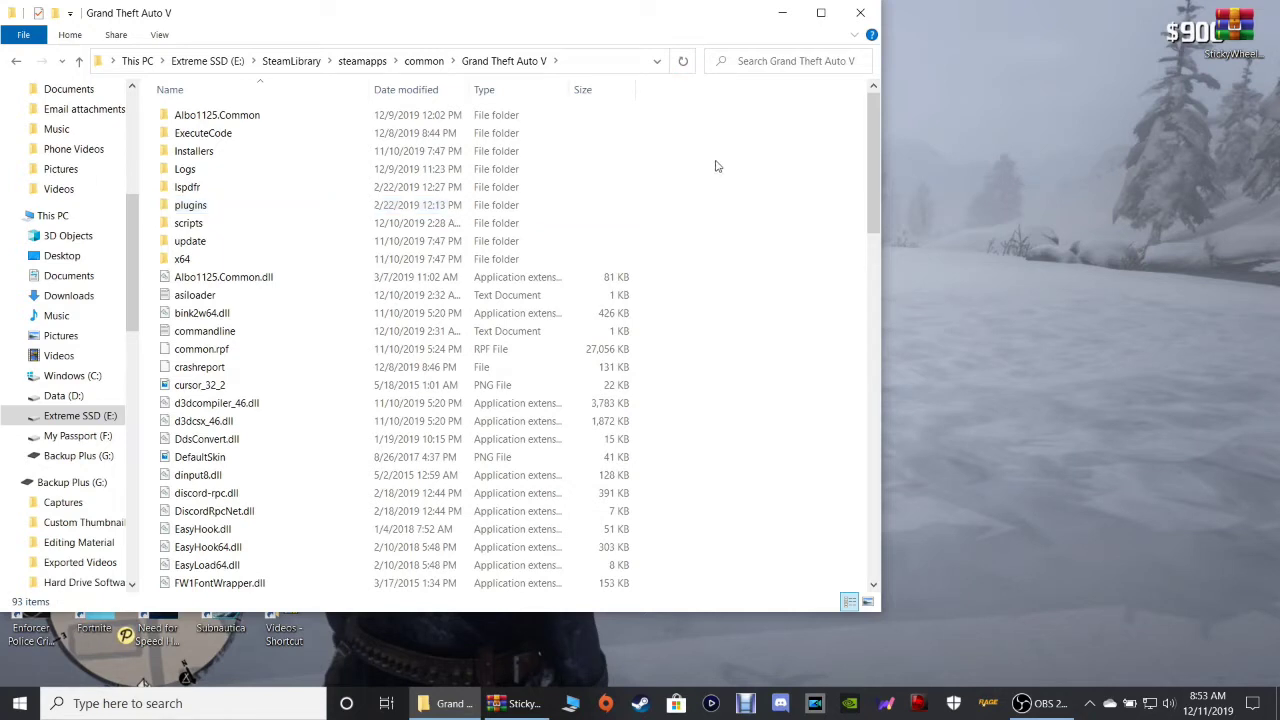
click(1222, 42)
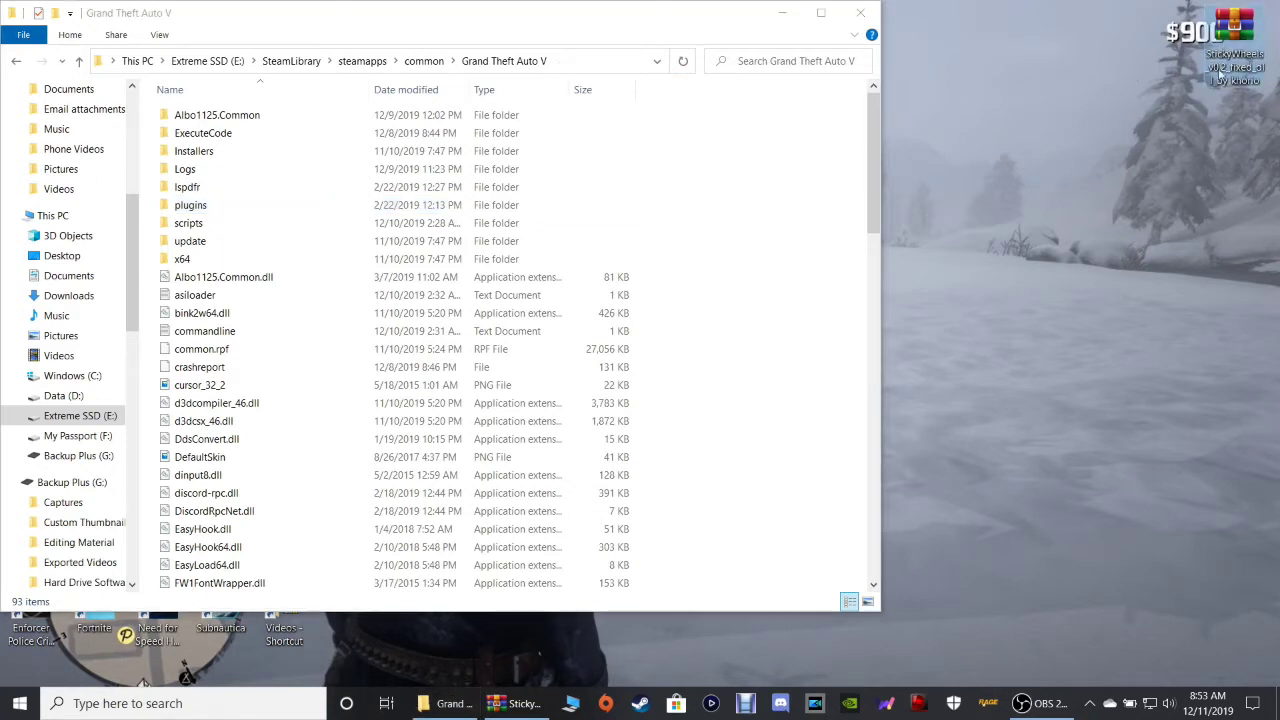
click(507, 706)
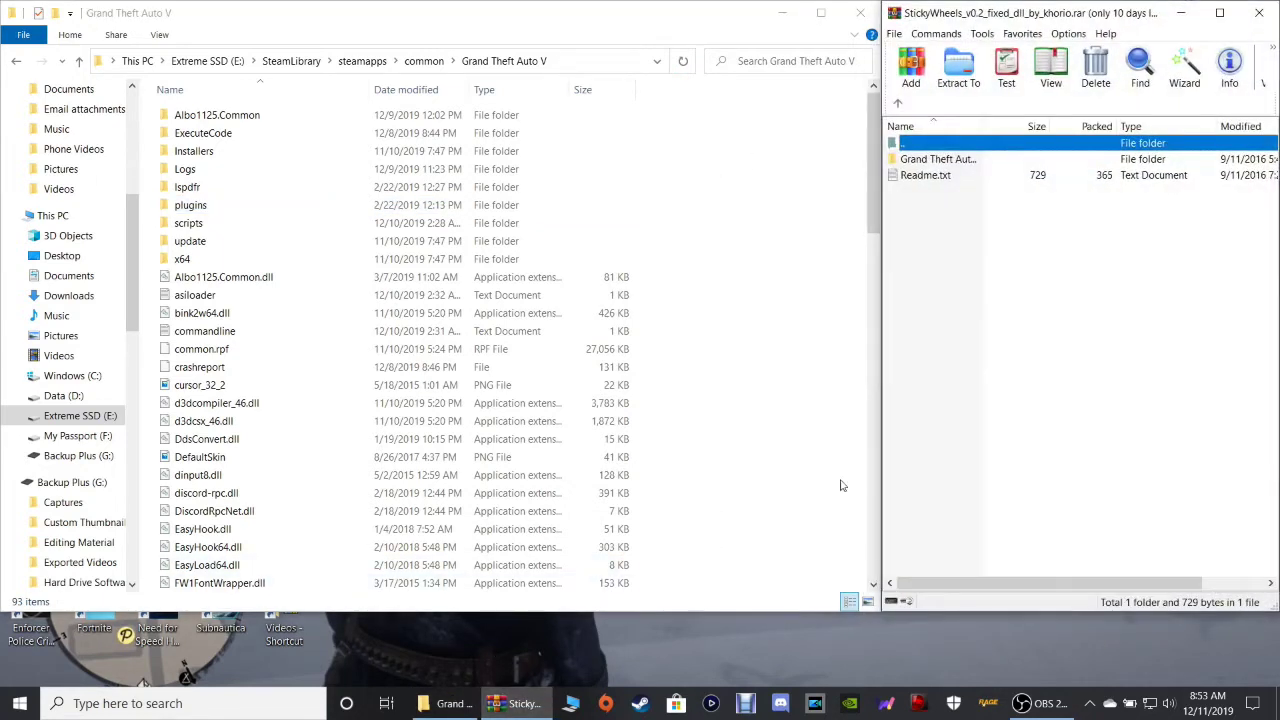
Copy the Plugins folder from the StickyWheels archive's Grand Theft Auto V folder into the game's main folder and refresh the listing.
double_click(940, 162)
click(918, 161)
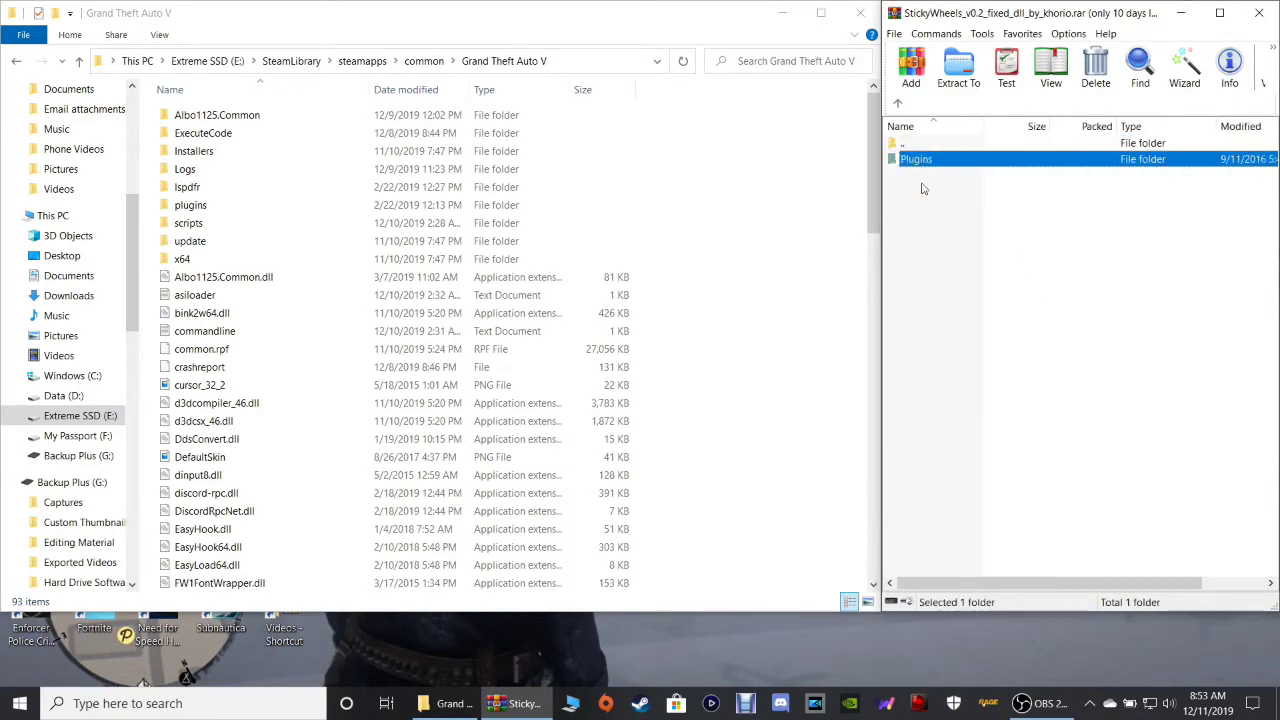
scroll(757, 276, down, 3)
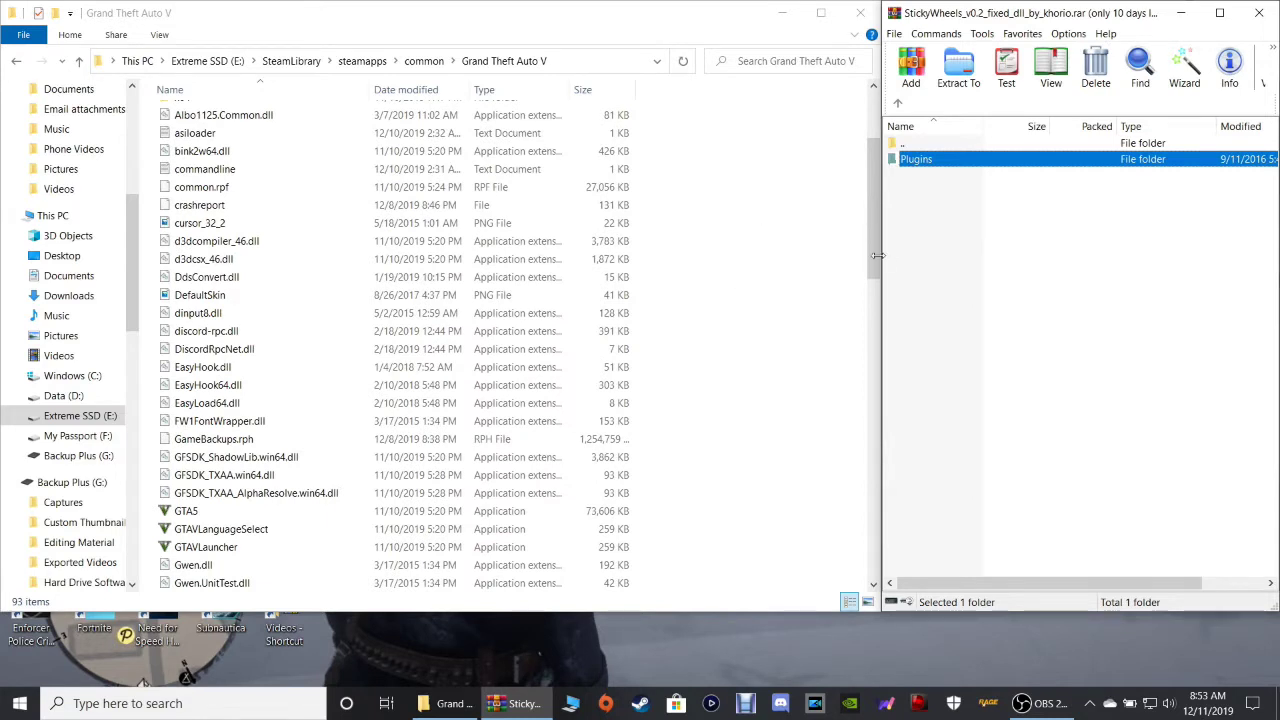
drag(924, 165, 688, 377)
drag(686, 372, 686, 372)
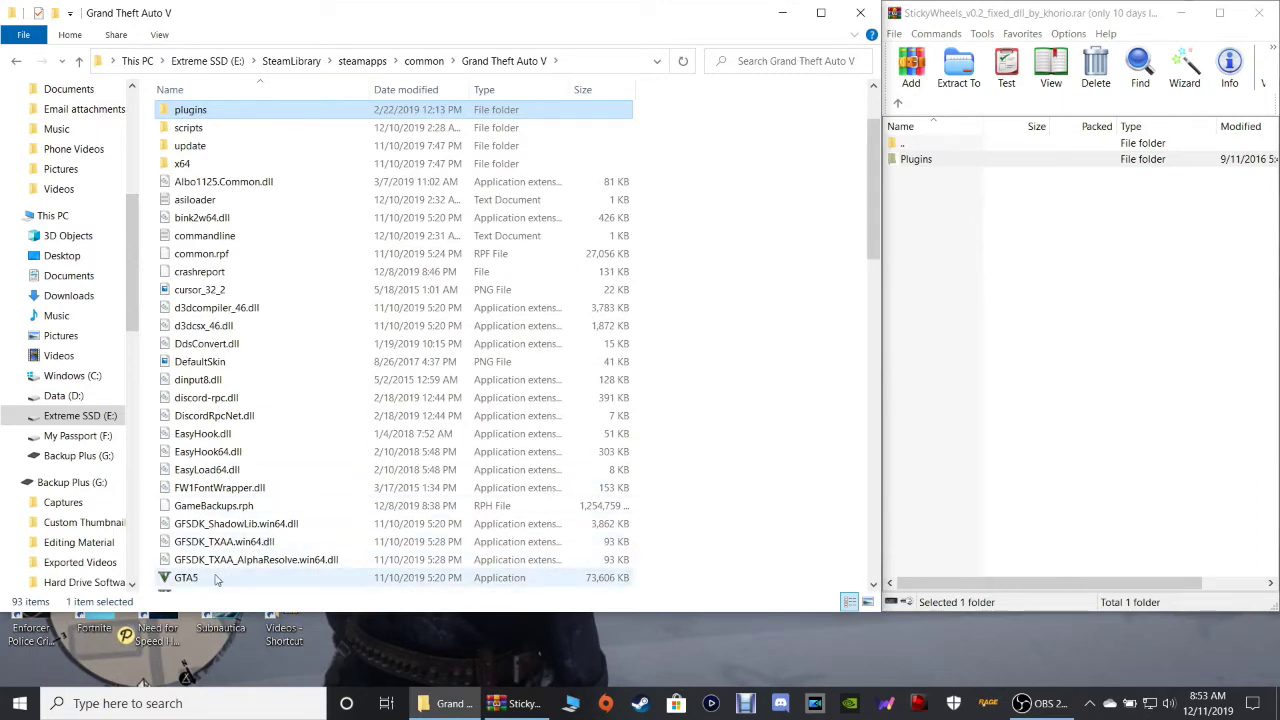
scroll(807, 311, up, 2)
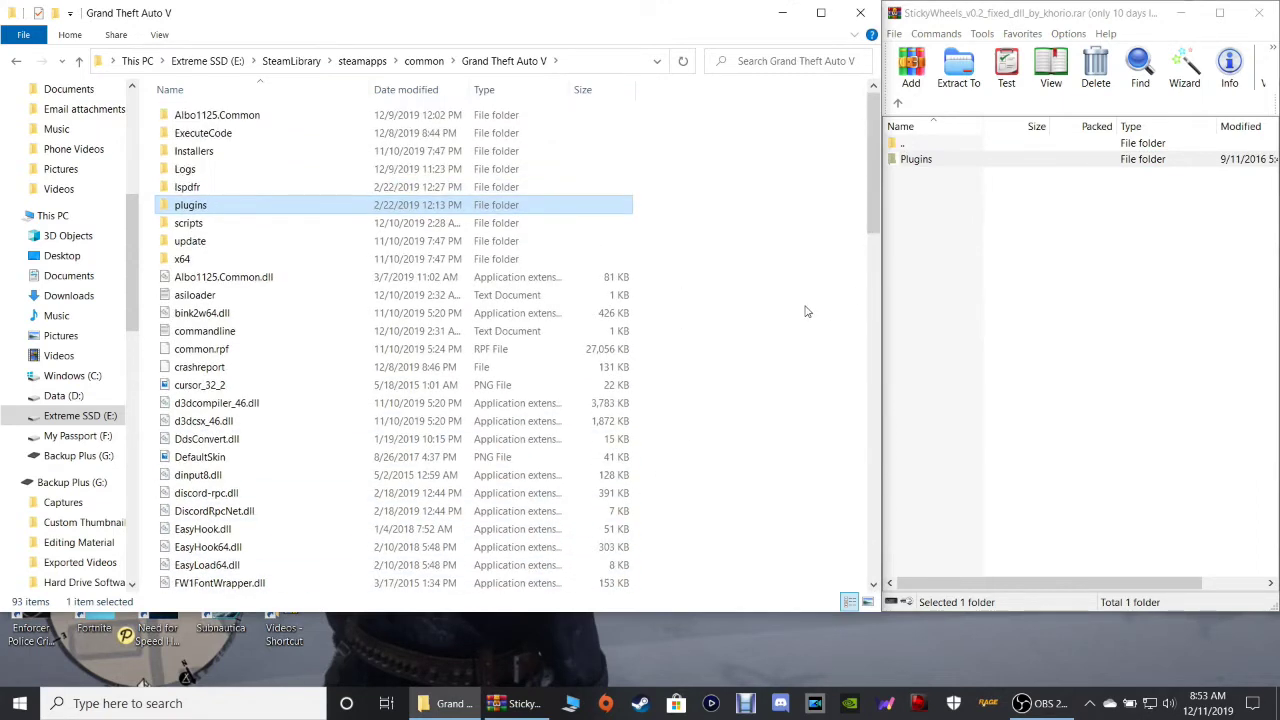
click(692, 152)
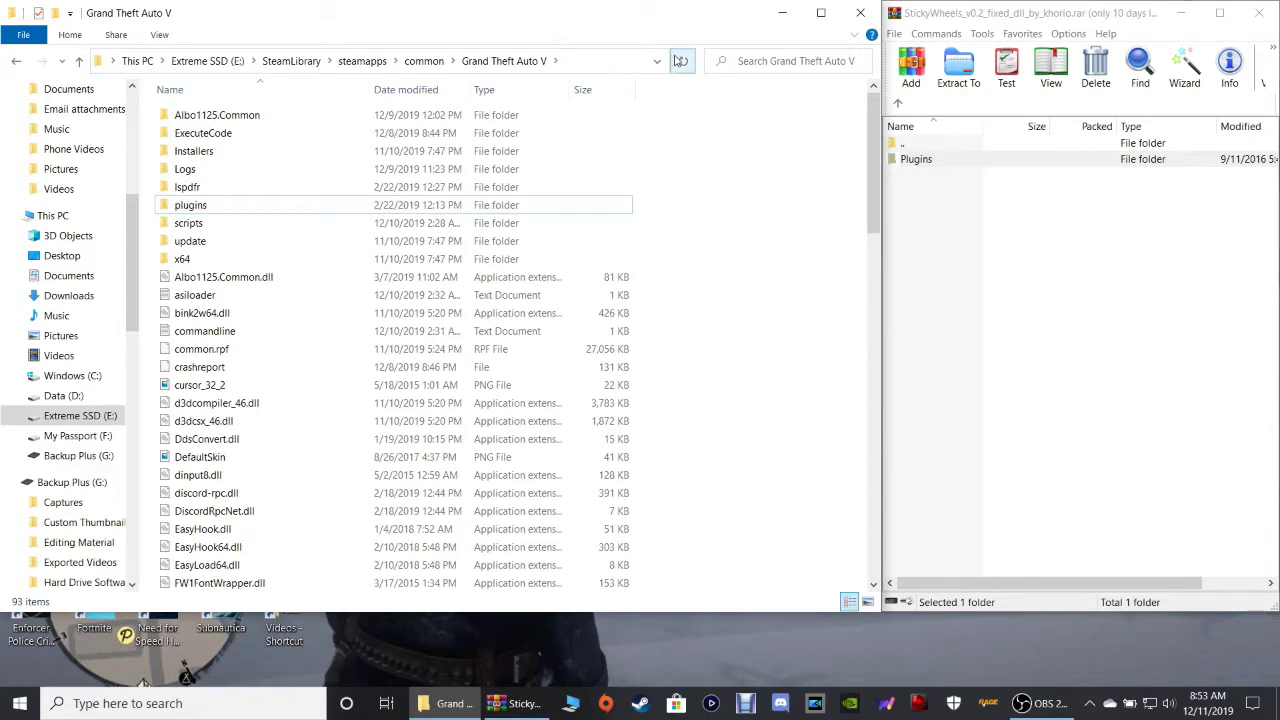
click(682, 61)
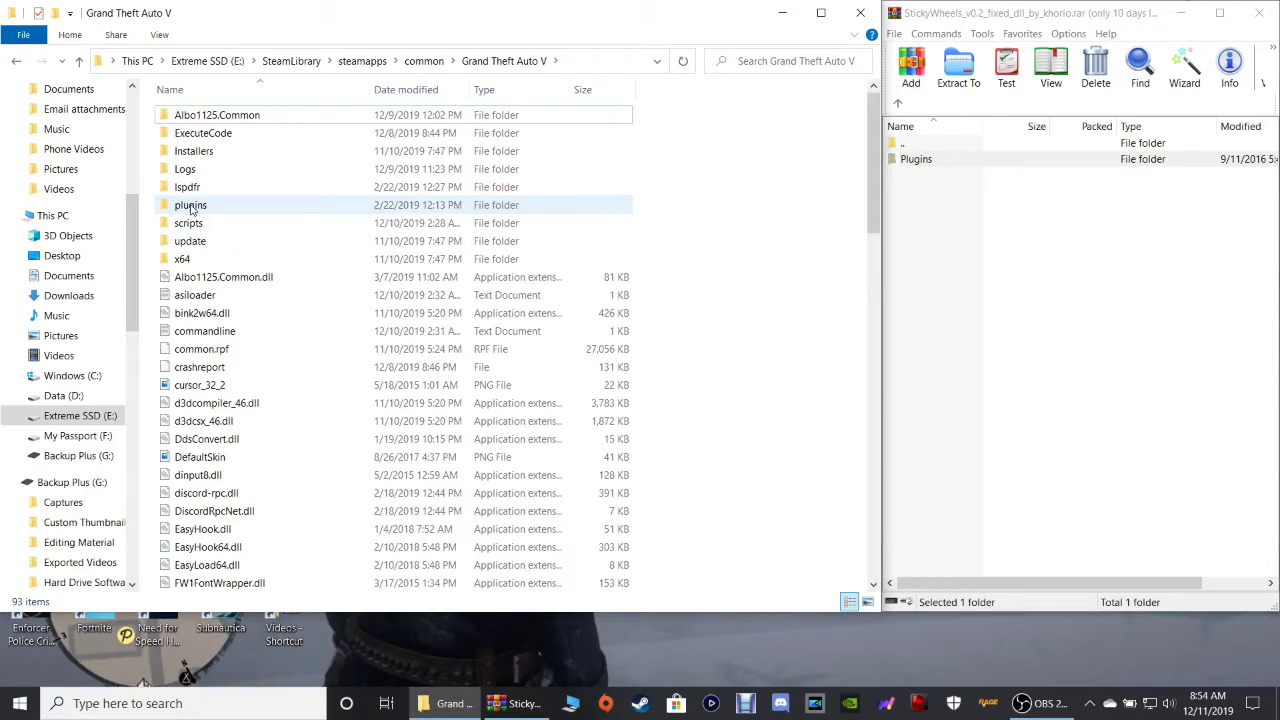
Close the StickyWheels archive and delete it from the desktop.
click(1263, 13)
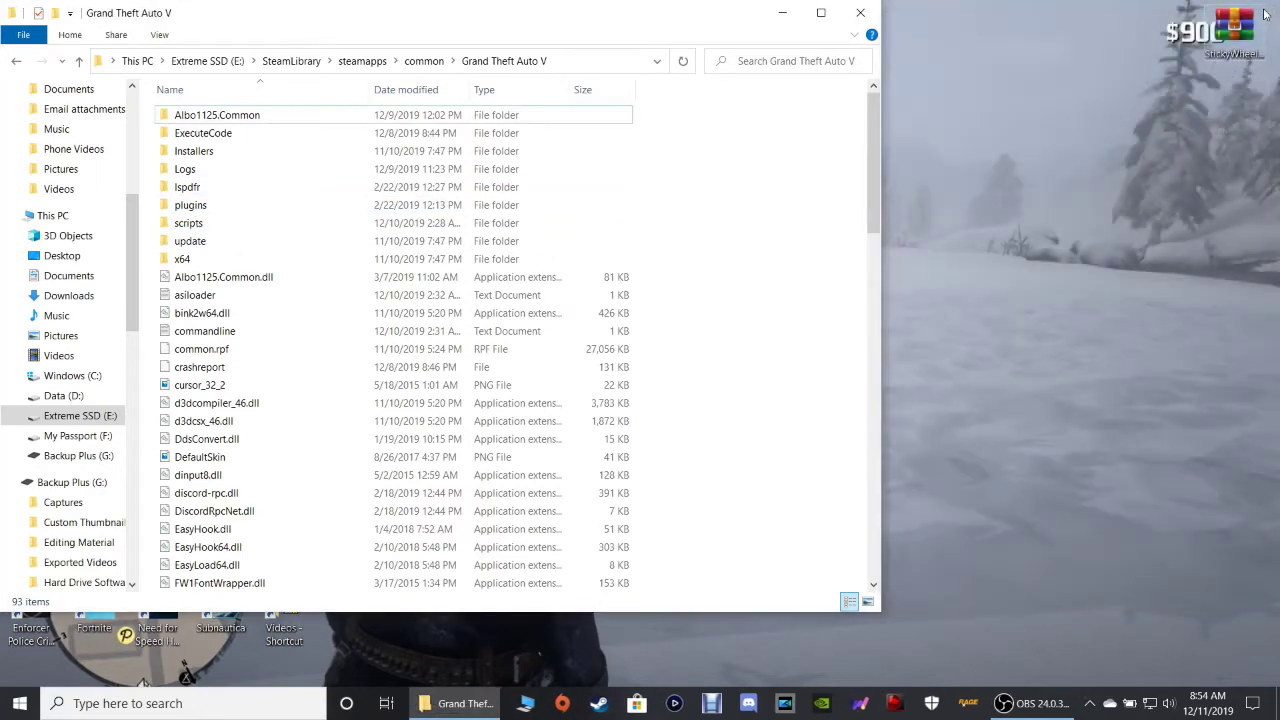
right_click(1241, 42)
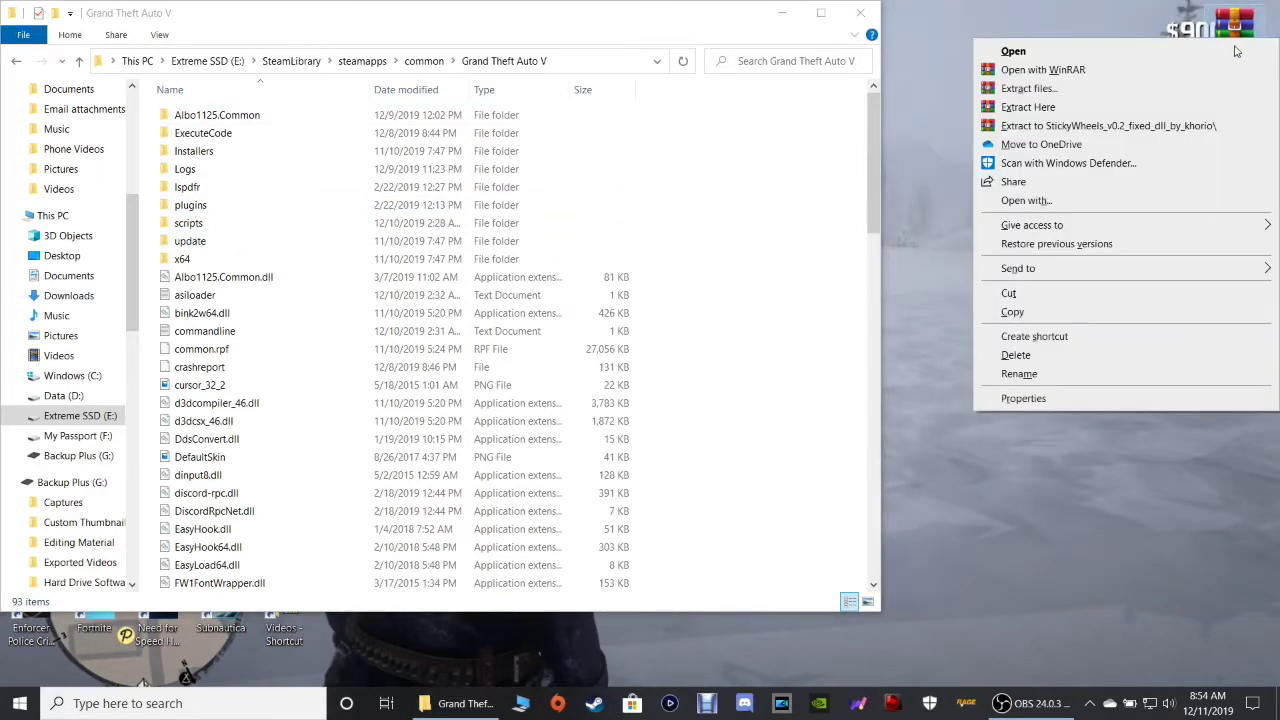
click(1088, 352)
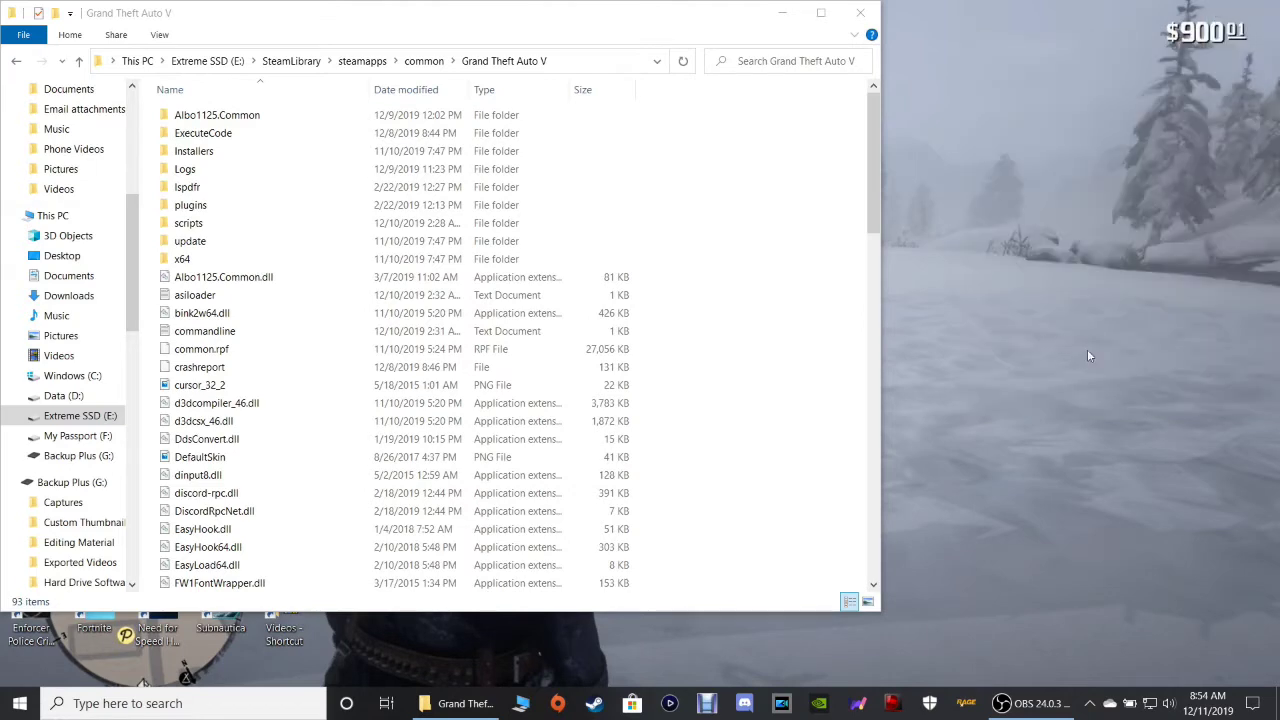
Maximize the game folder window, open the plugins folder, and check the two VehicleSearch files in it.
click(590, 33)
drag(555, 17, 720, 33)
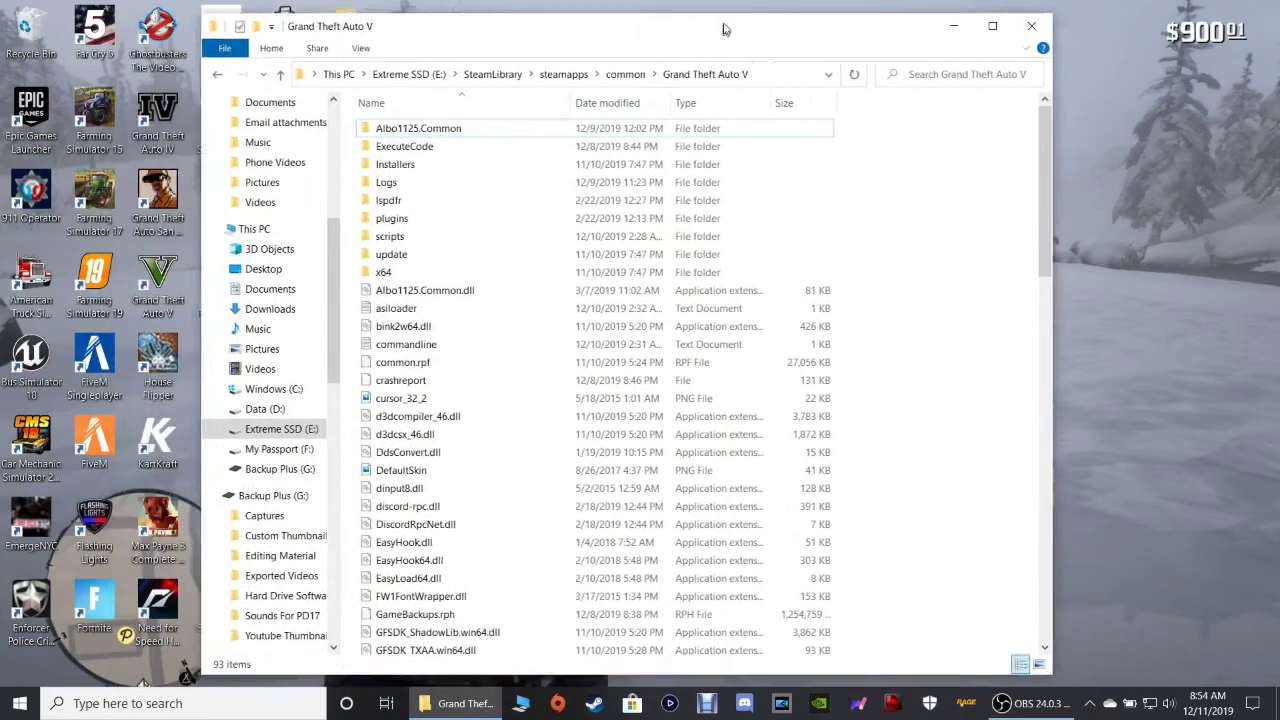
double_click(723, 33)
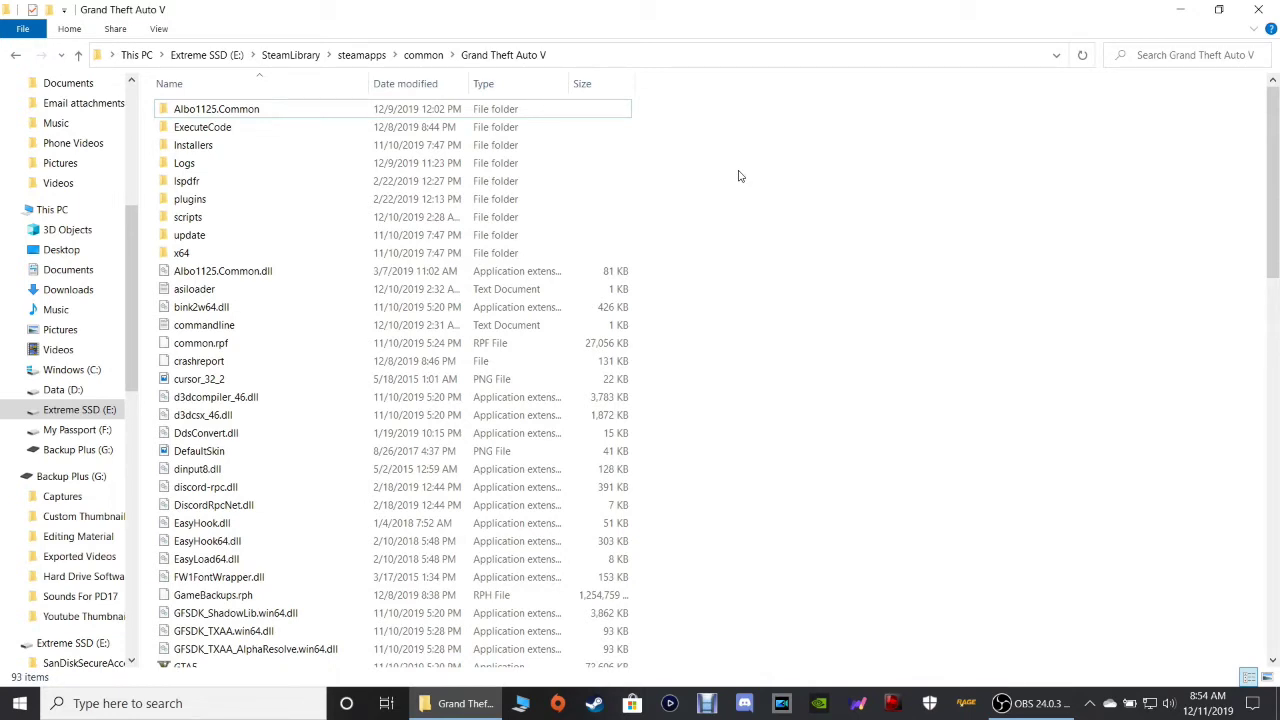
double_click(188, 203)
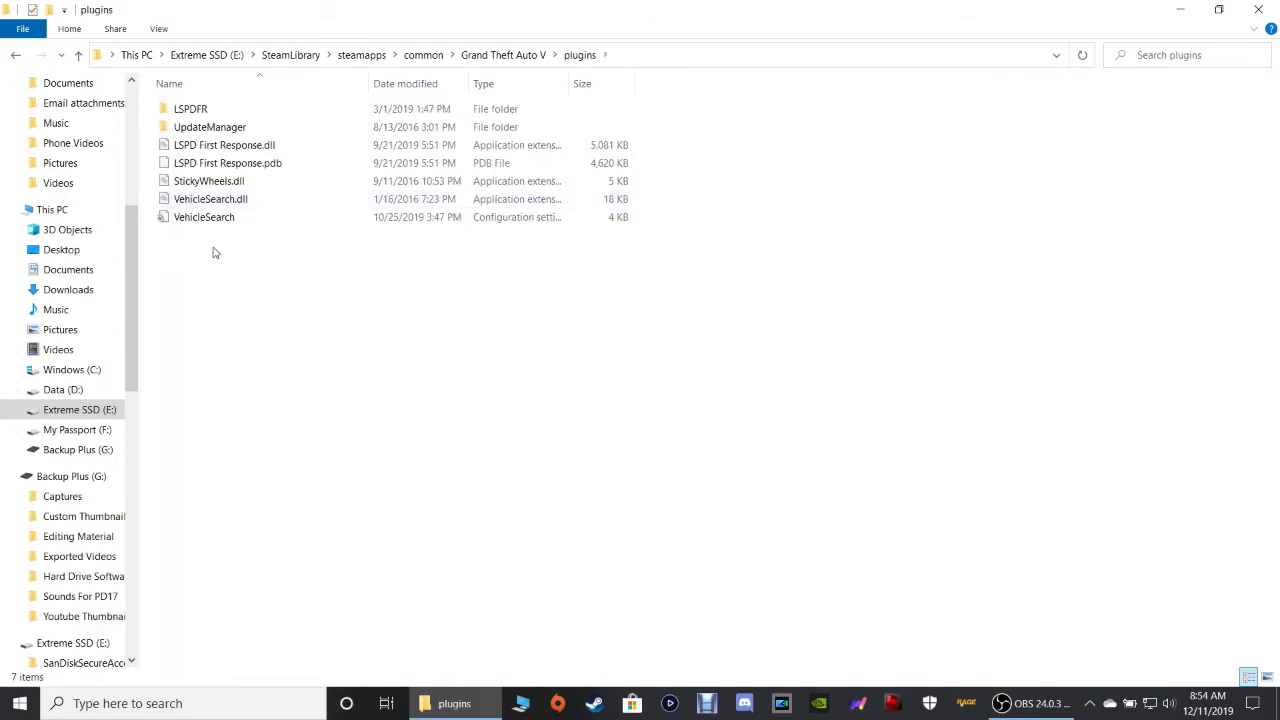
click(213, 217)
ctrl+click(213, 199)
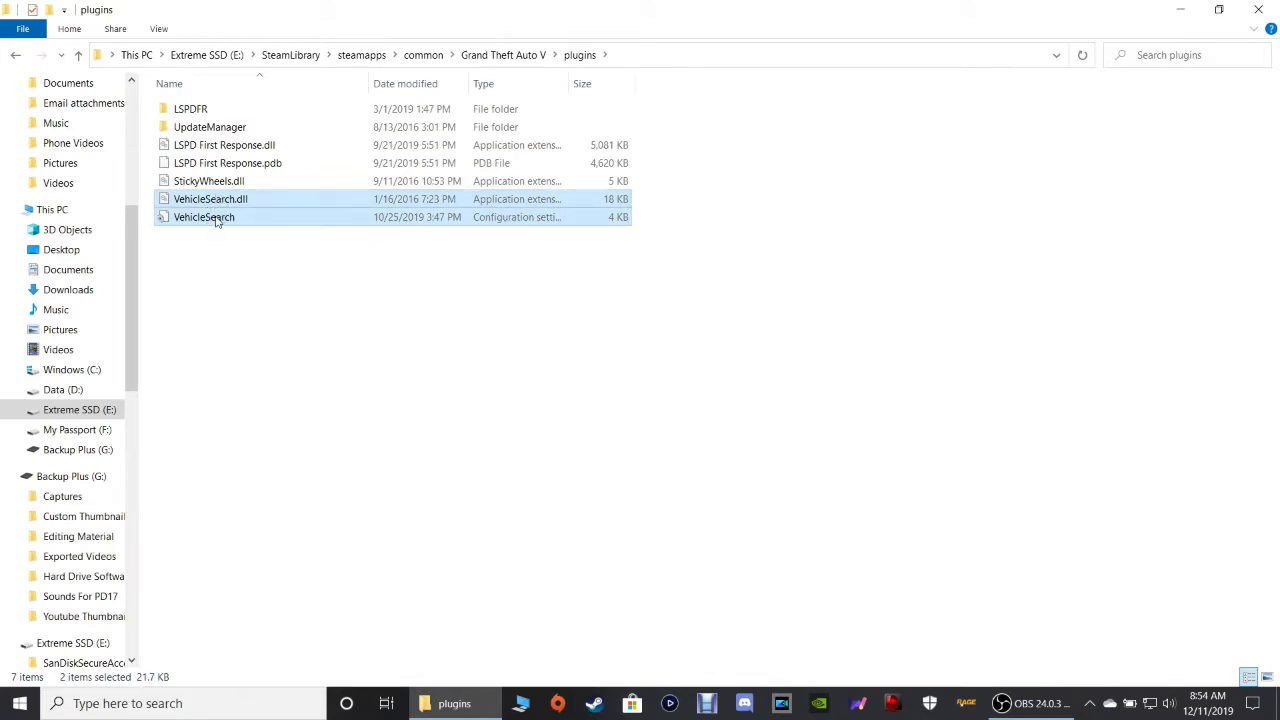
click(240, 277)
Open the VehicleSearch configuration settings file in Notepad and maximize its window.
click(229, 218)
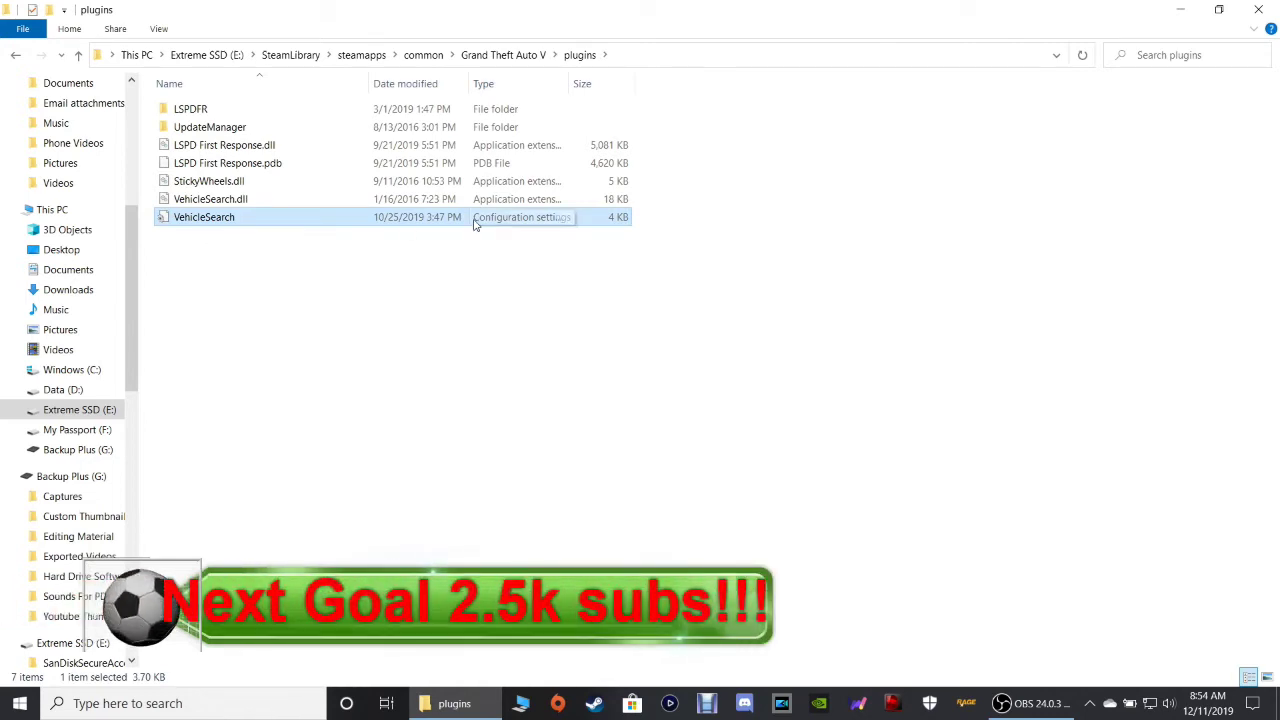
double_click(309, 220)
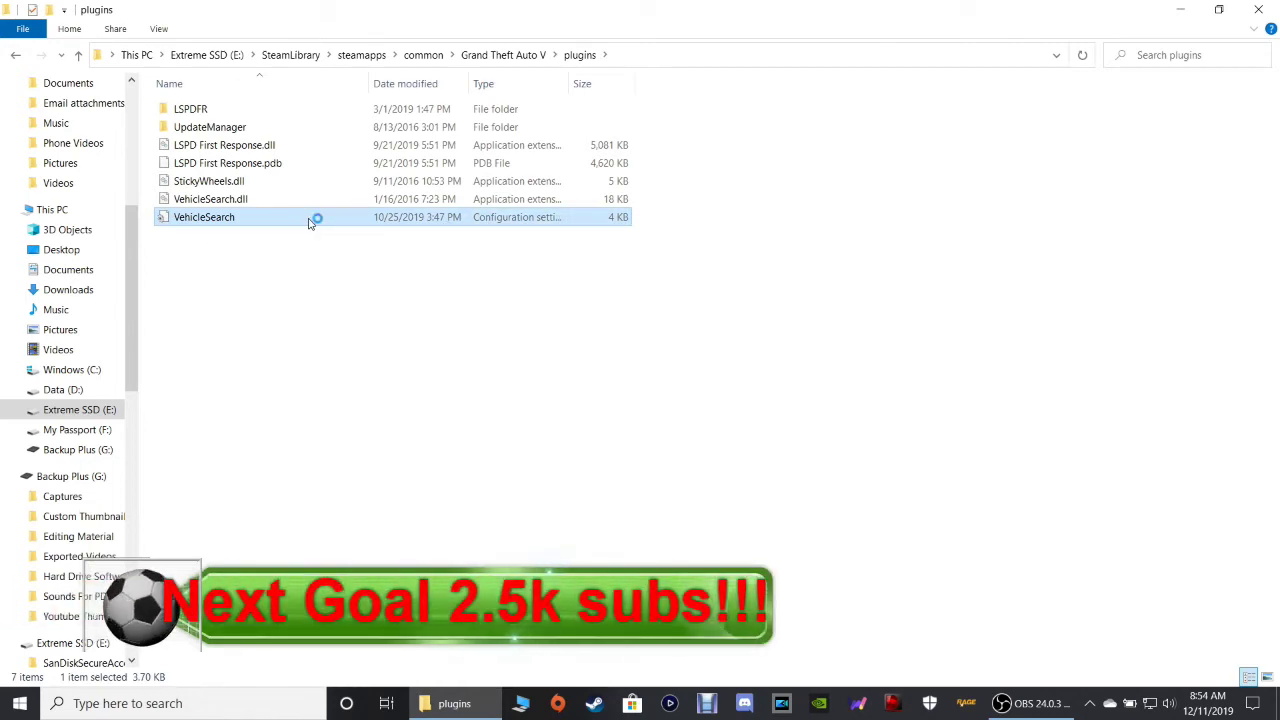
drag(710, 18, 634, 2)
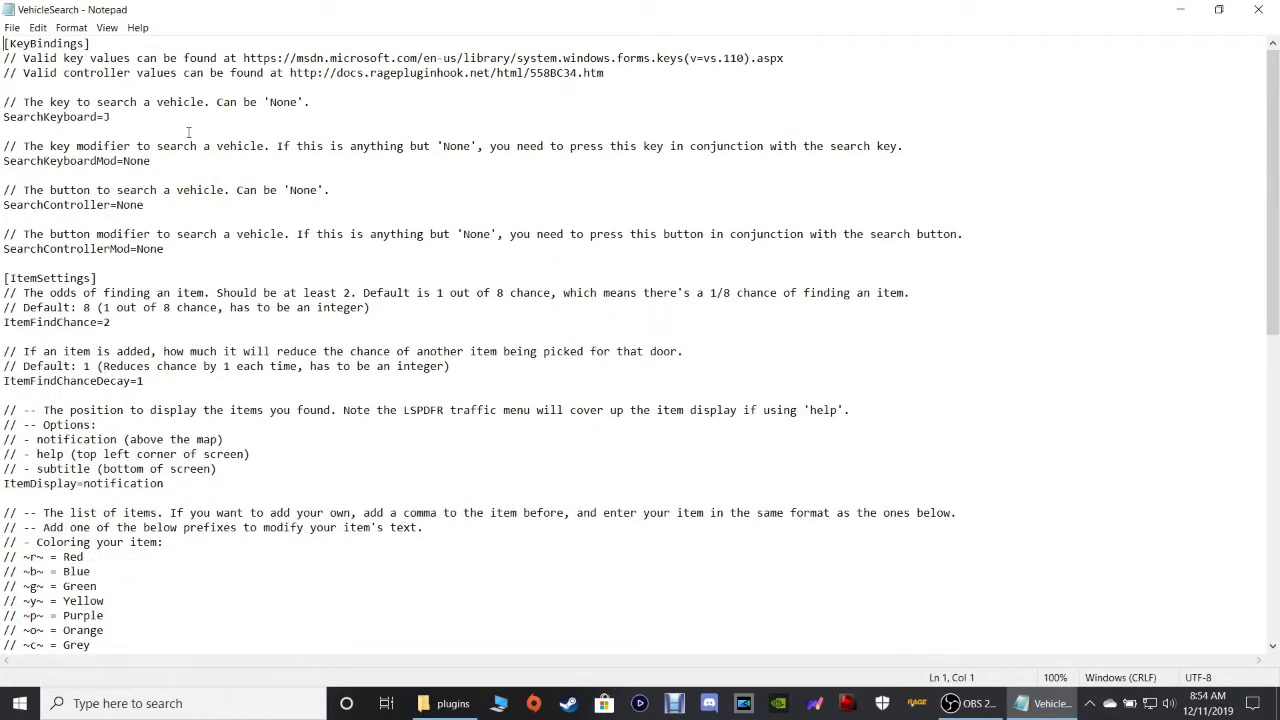
Examine the SearchKeyboard key binding and its description in the VehicleSearch configuration file.
drag(122, 118, 2, 90)
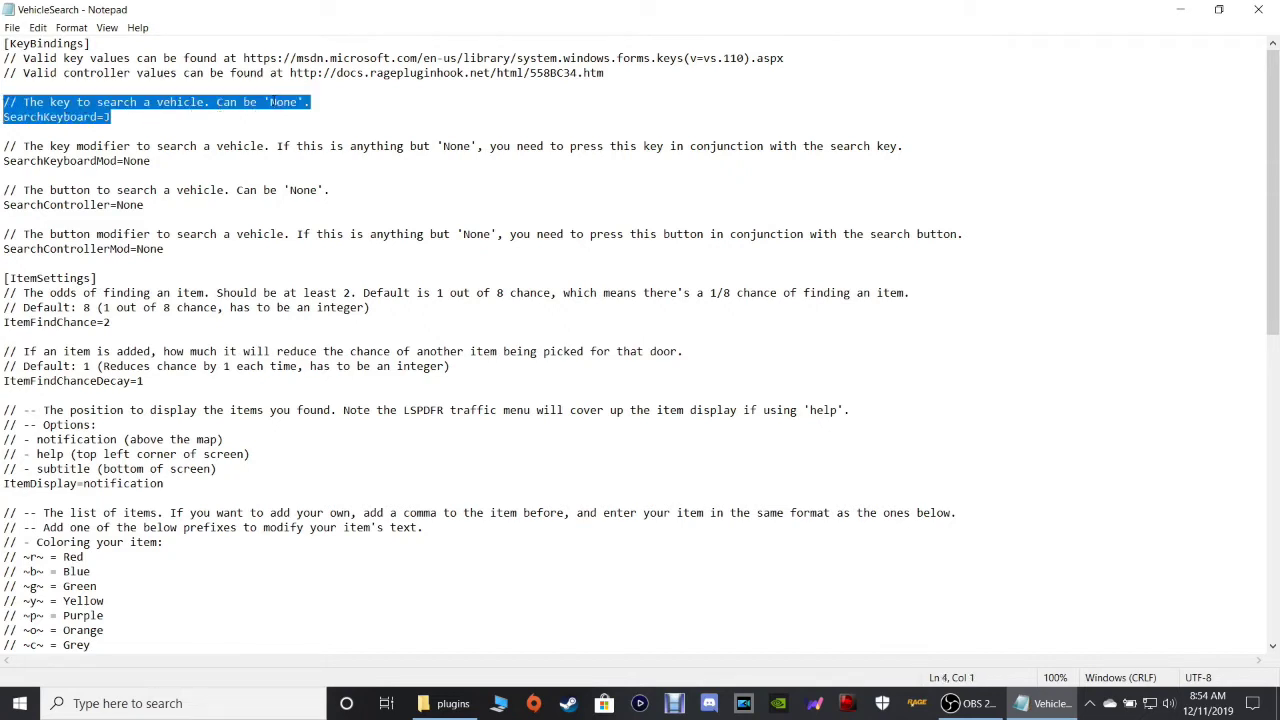
click(125, 117)
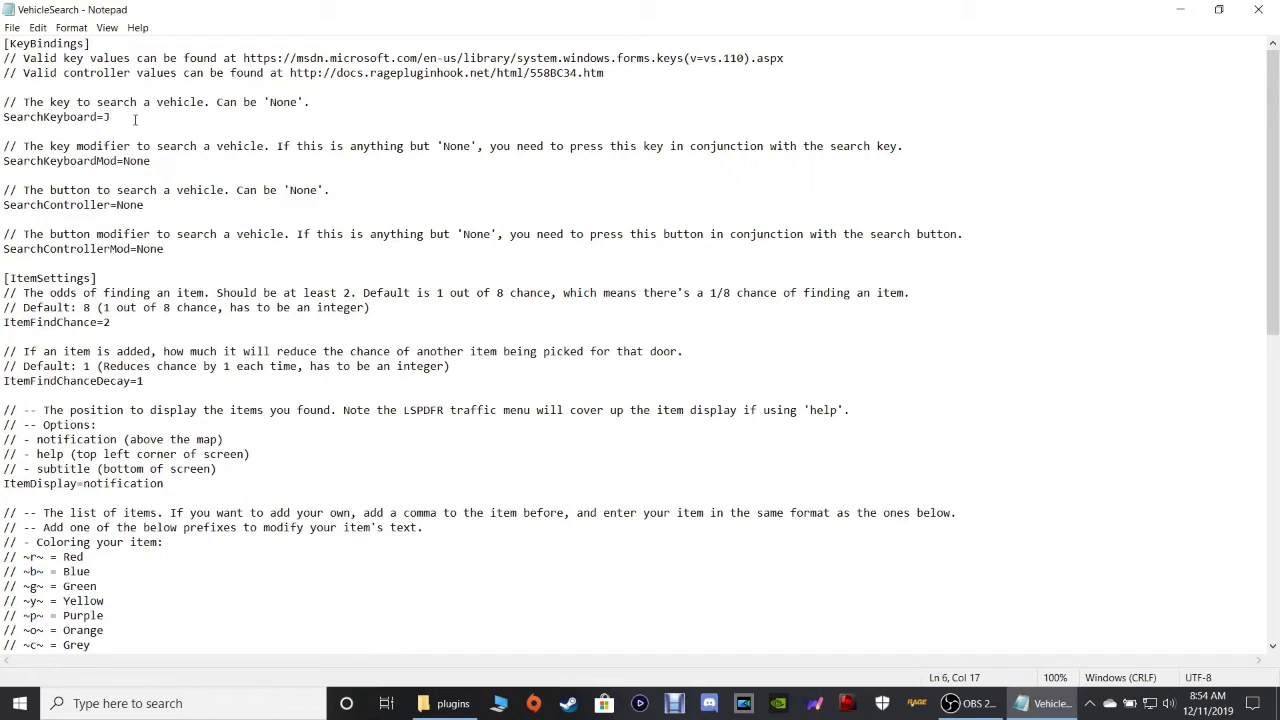
drag(112, 117, 103, 117)
click(167, 125)
double_click(107, 117)
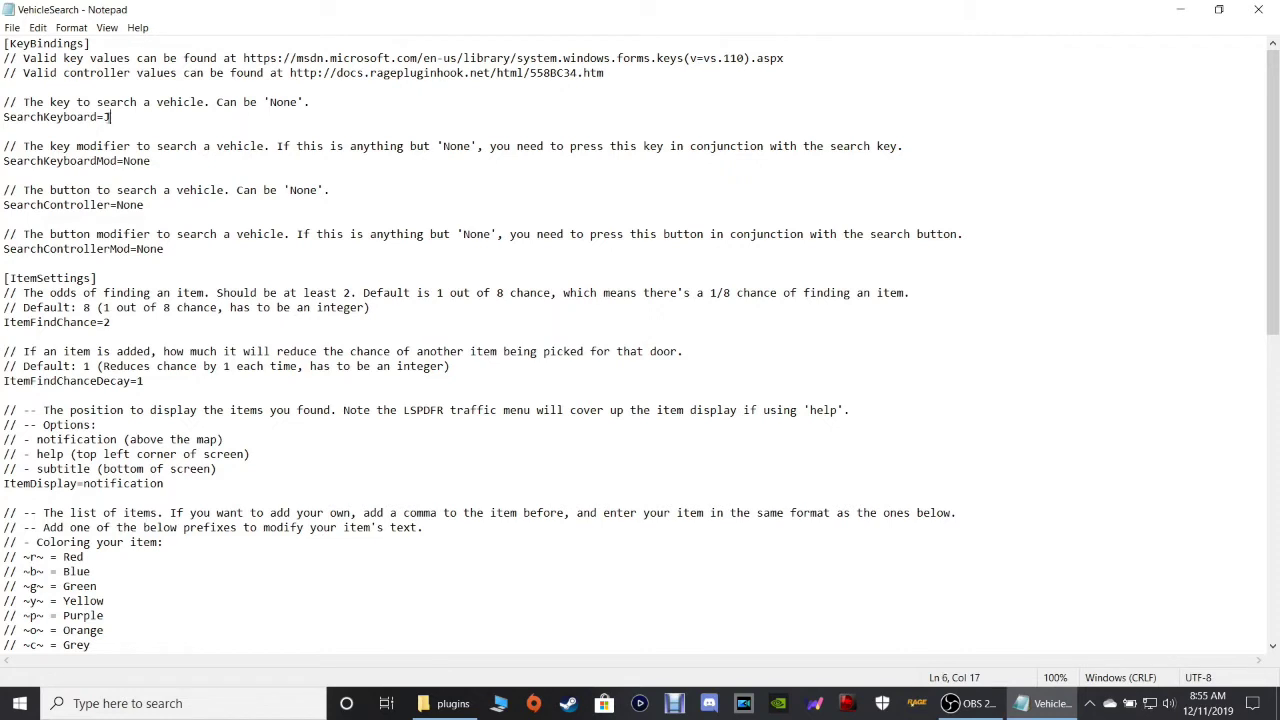
click(119, 121)
key(shift+Left)
click(237, 160)
Highlight the ItemSettings heading and the ItemFindChance entry with its description for reading.
drag(136, 328, 4, 277)
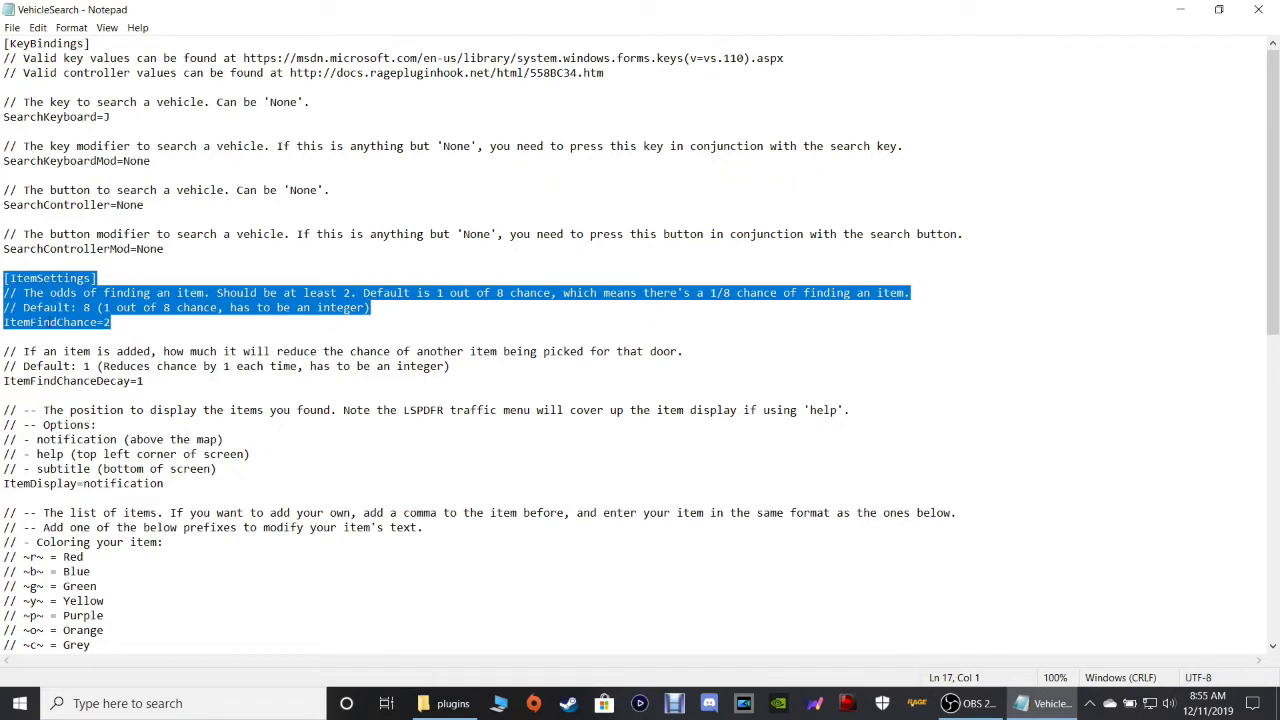